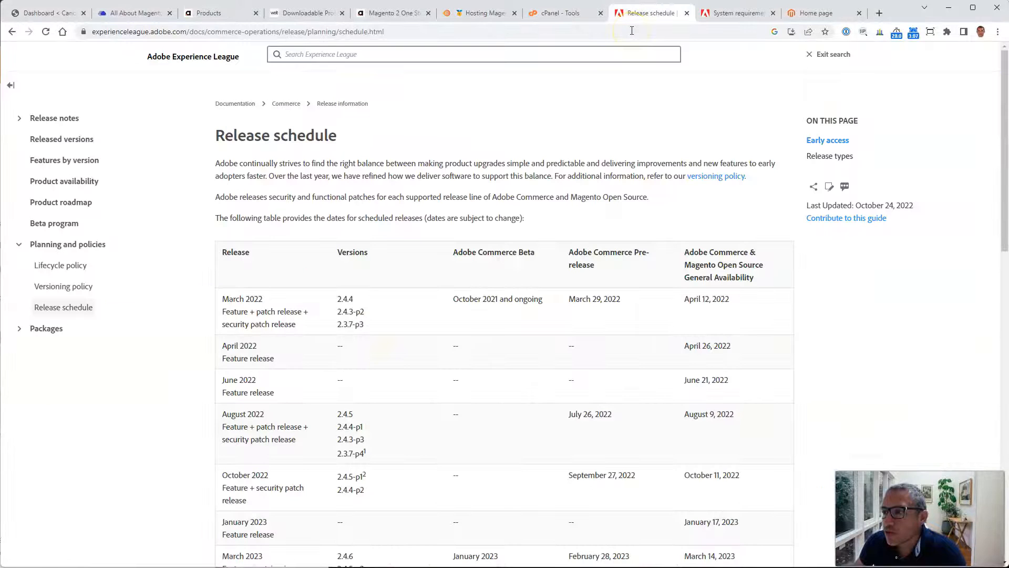
Step: Open the Adobe Commerce release schedule and system requirements pages
click(657, 13)
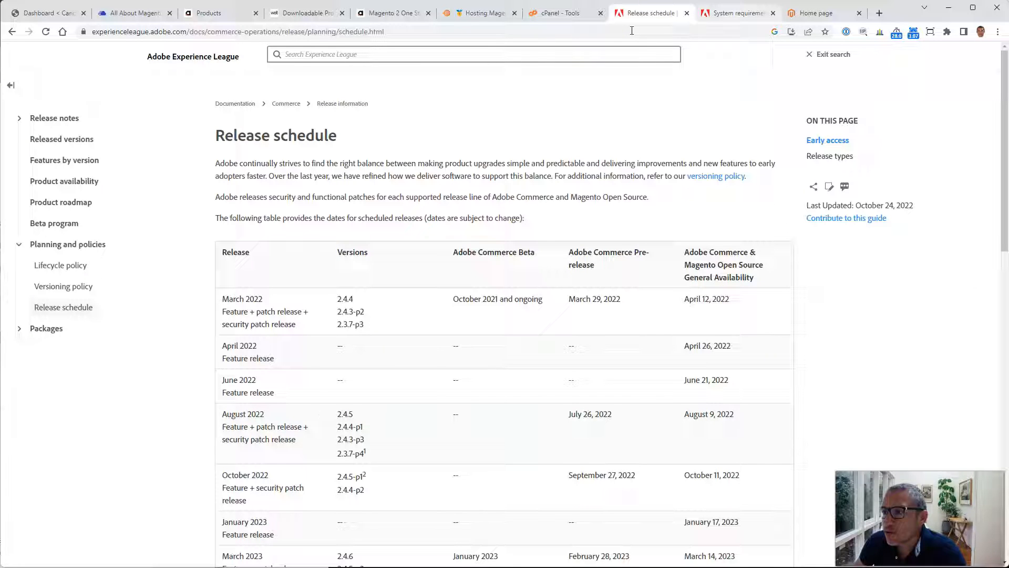
key(ctrl+Tab)
double_click(169, 32)
click(573, 150)
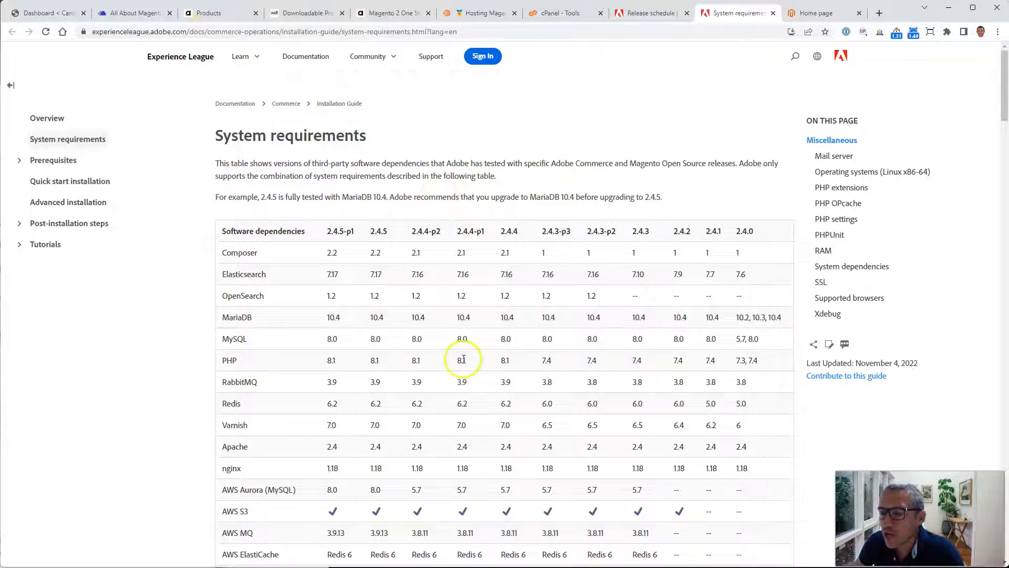
Step: Examine the software dependency versions listed for 2.4.5-p1 in the system requirements table
scroll(463, 359, down, 1)
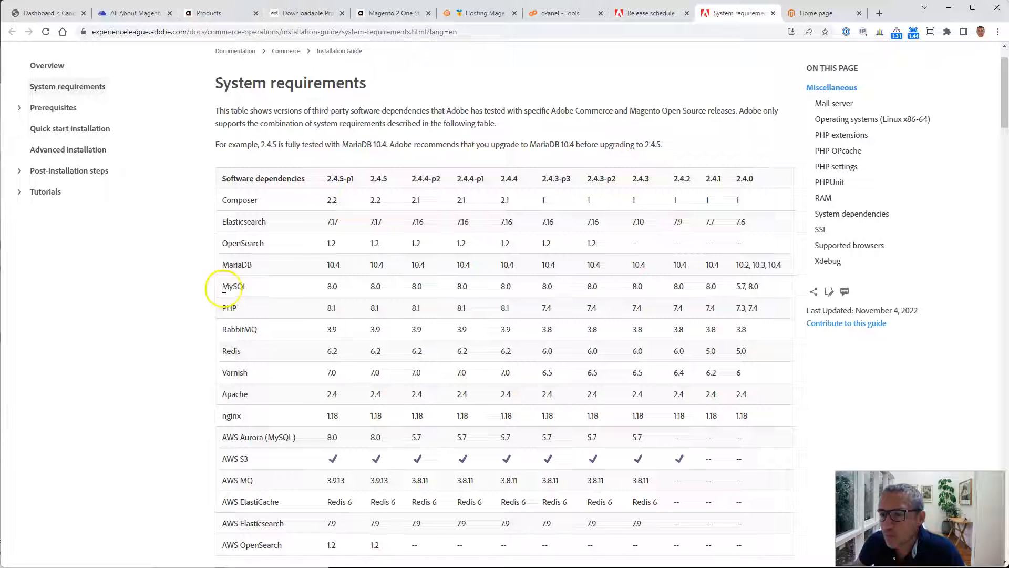
drag(204, 310, 336, 310)
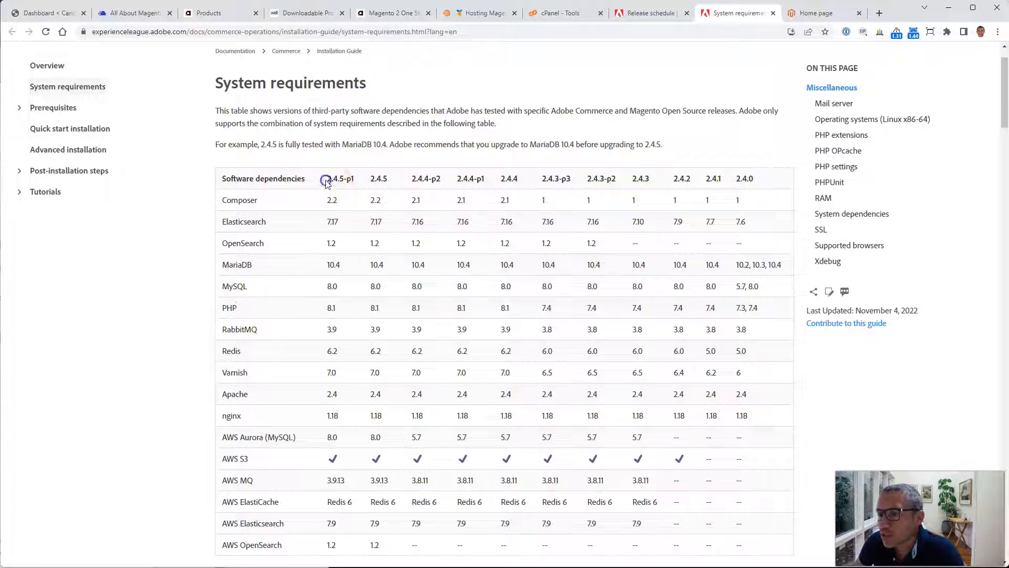
drag(326, 178, 357, 179)
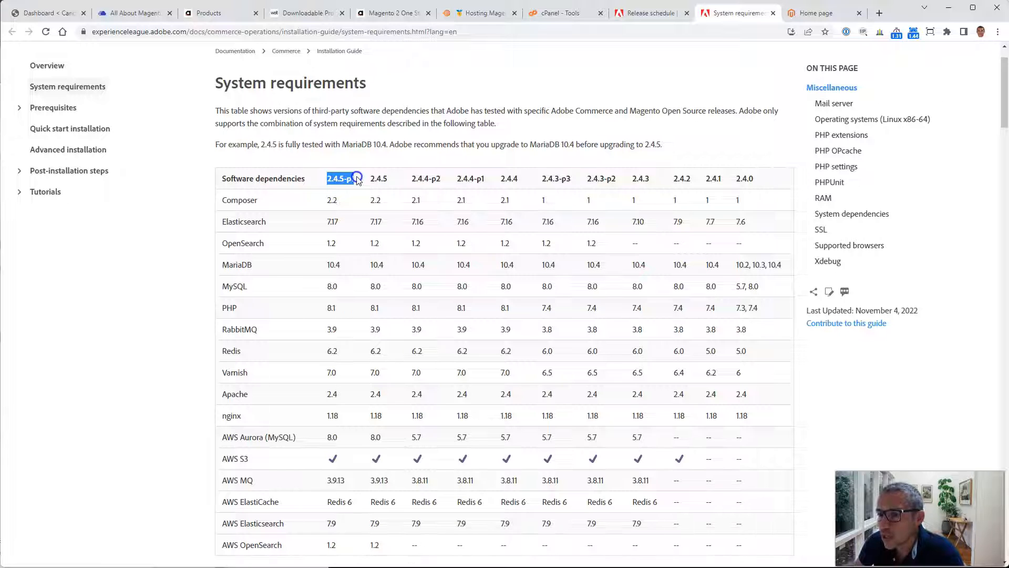
drag(336, 288, 330, 266)
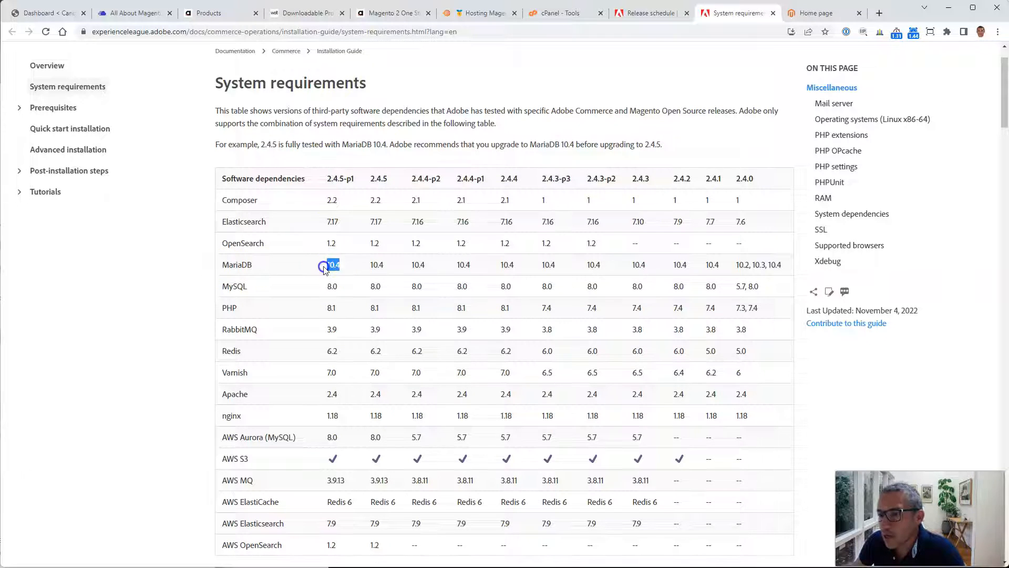
click(331, 223)
drag(331, 223, 317, 222)
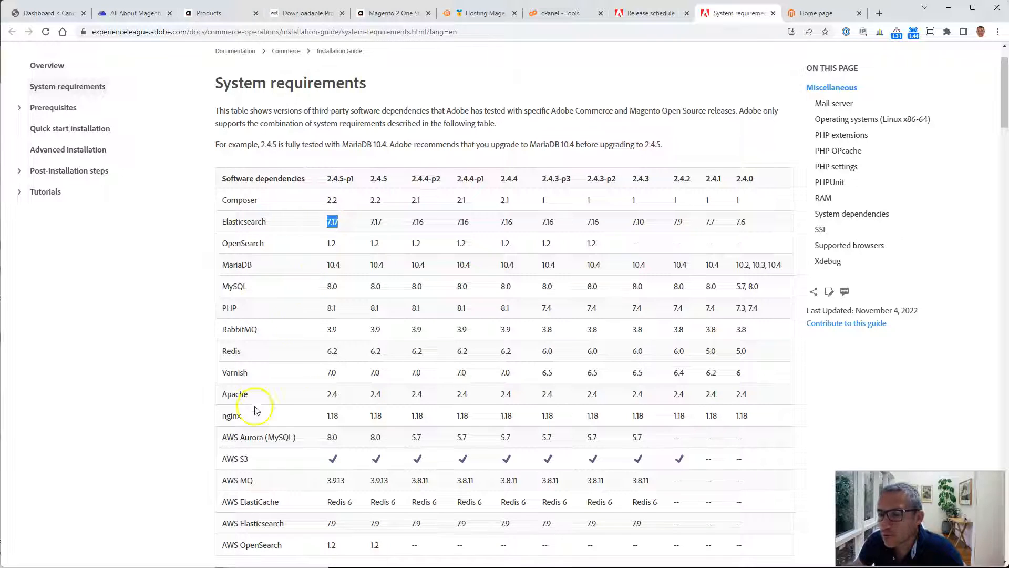
click(348, 301)
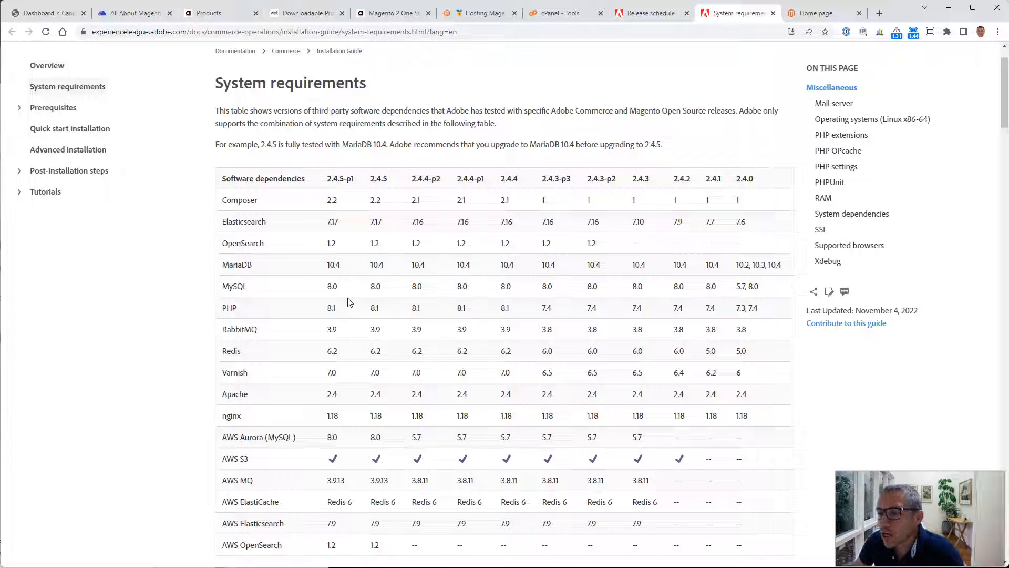
Step: Open MultiPHP Manager from the cPanel Software tools to check the domain's PHP version
click(560, 14)
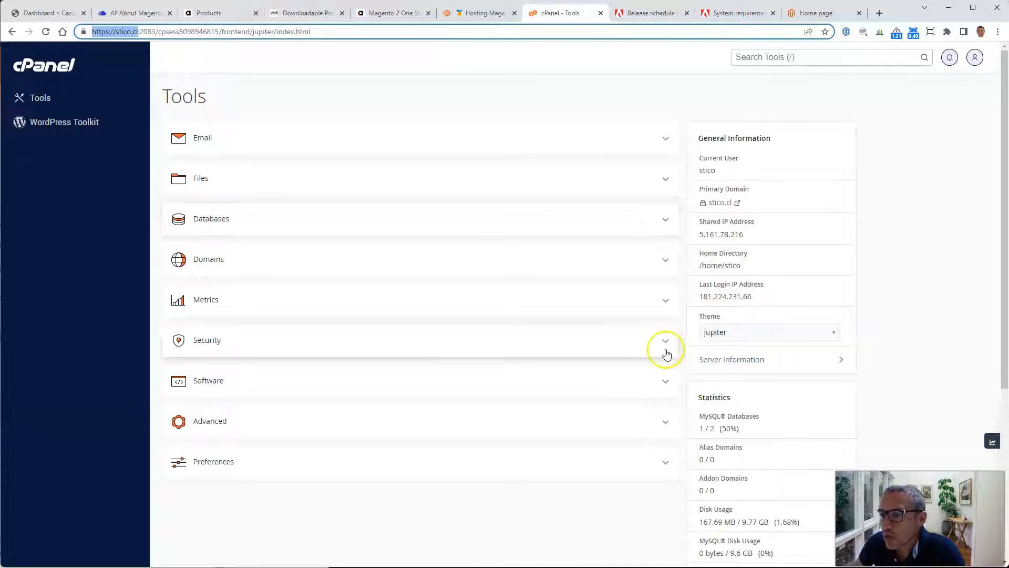
click(667, 381)
scroll(621, 405, down, 2)
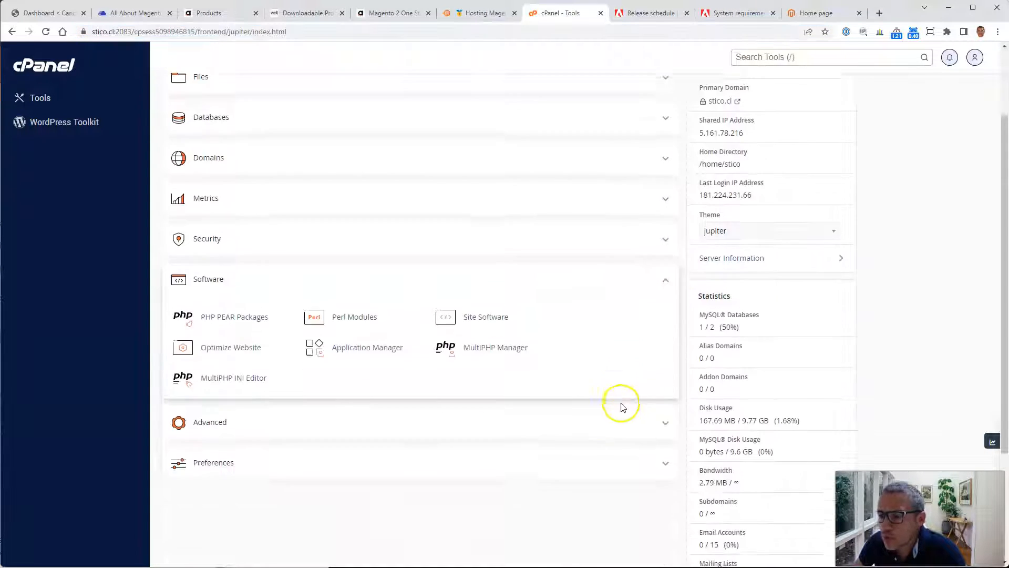
ctrl+click(503, 351)
click(585, 13)
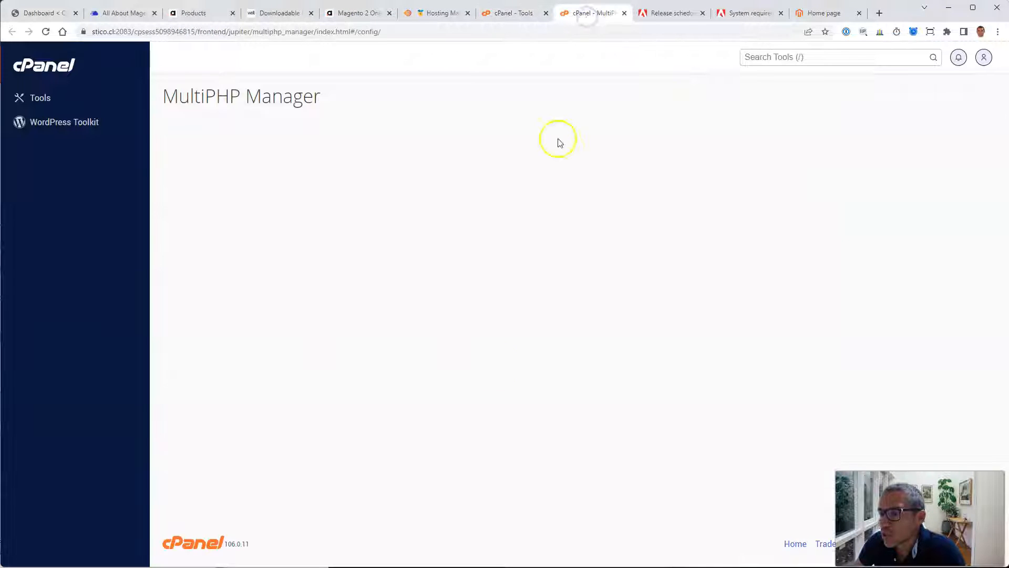
drag(452, 390, 472, 389)
click(518, 424)
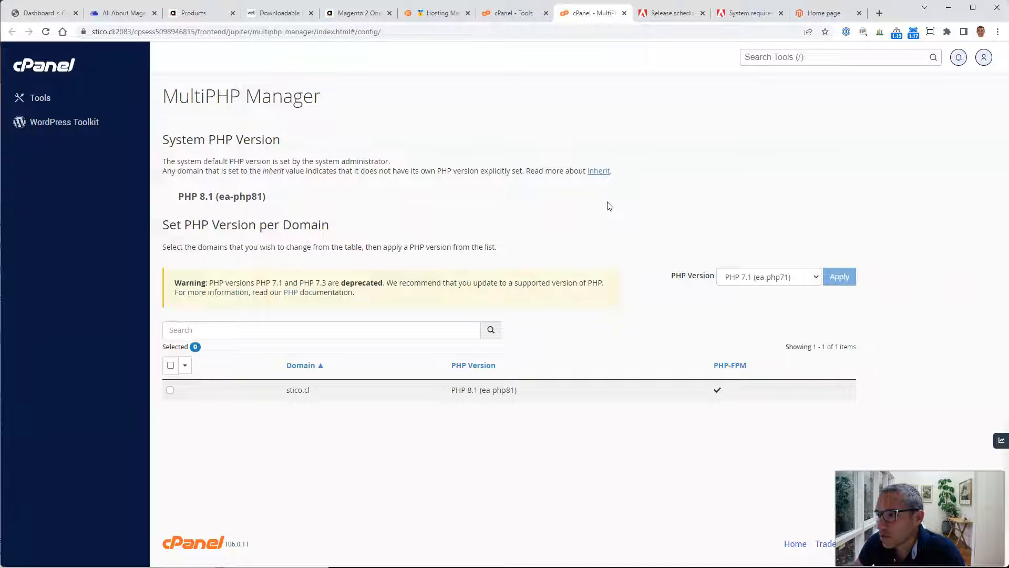
Step: Close the MultiPHP Manager and Release schedule tabs
key(ctrl+w)
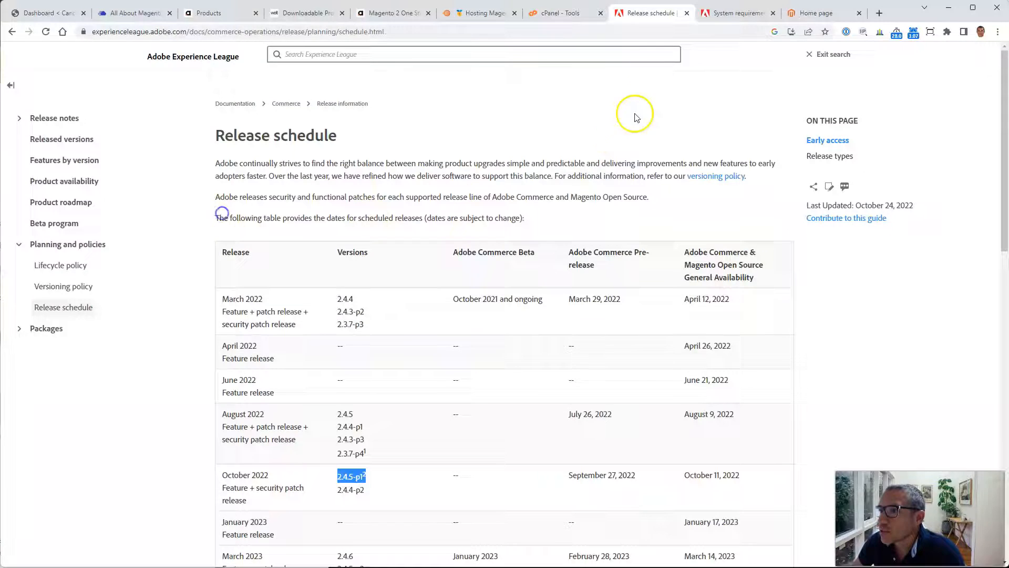
click(686, 14)
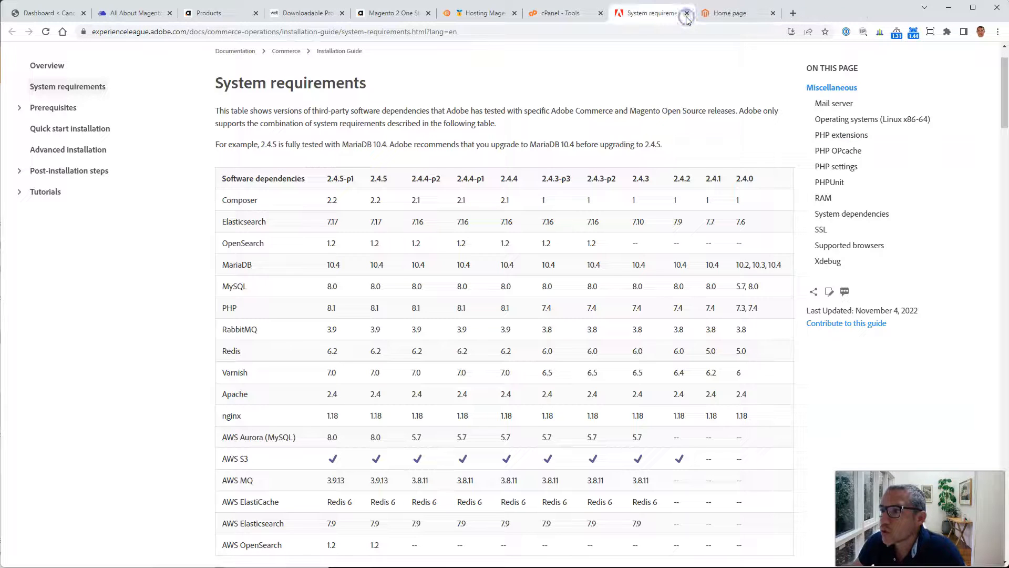
Step: Review the PHP extension and system dependency requirements and close the system requirements tab
scroll(655, 442, down, 8)
scroll(658, 444, up, 8)
scroll(661, 446, down, 2)
scroll(661, 446, down, 18)
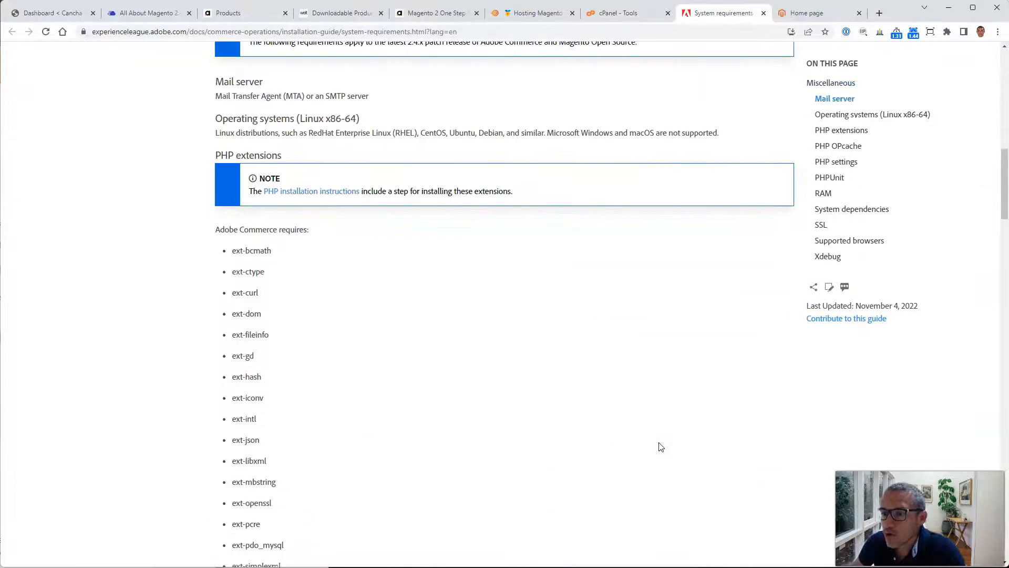
scroll(661, 446, up, 9)
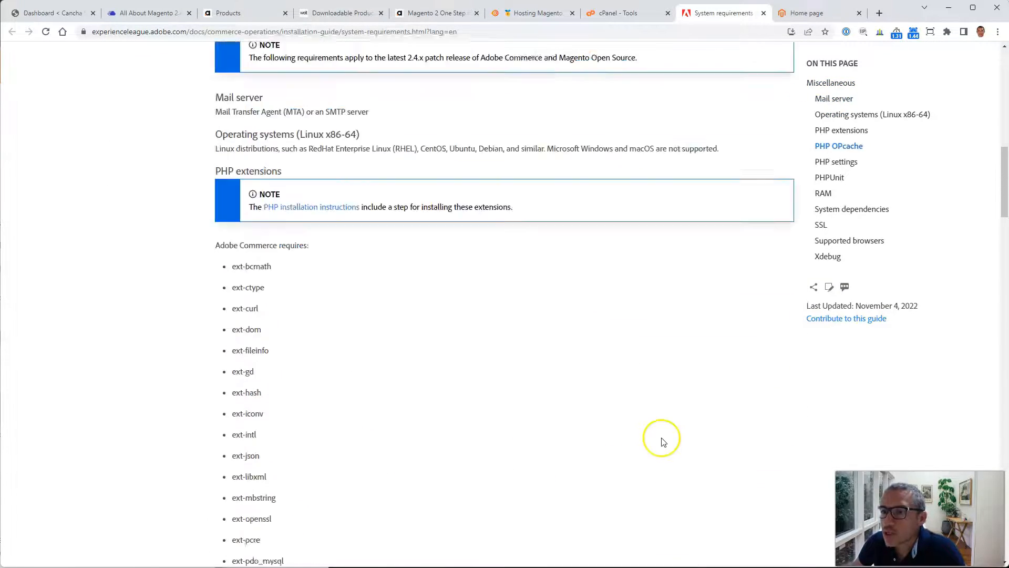
drag(221, 282, 311, 484)
click(432, 430)
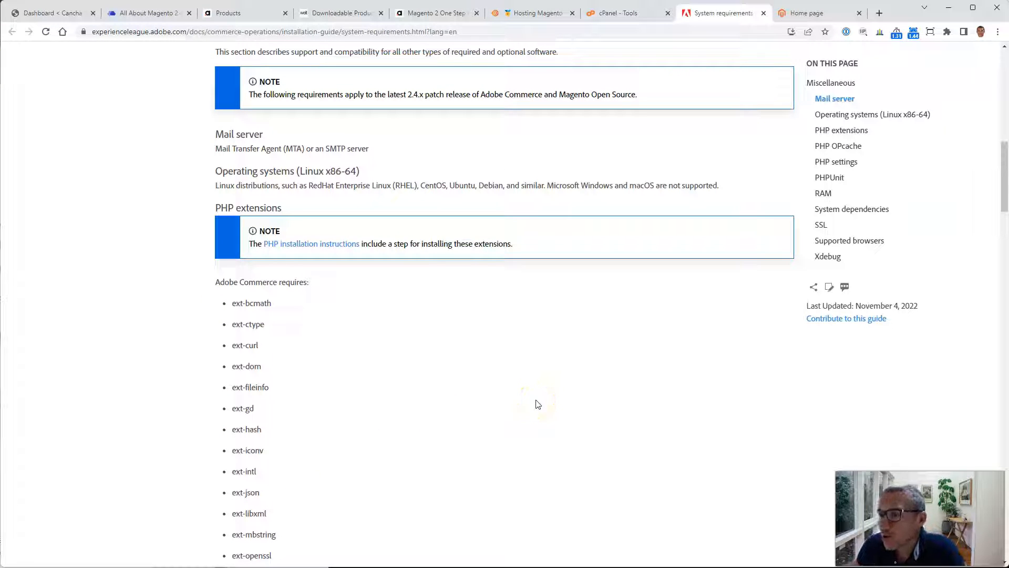
scroll(537, 405, down, 8)
scroll(538, 404, down, 18)
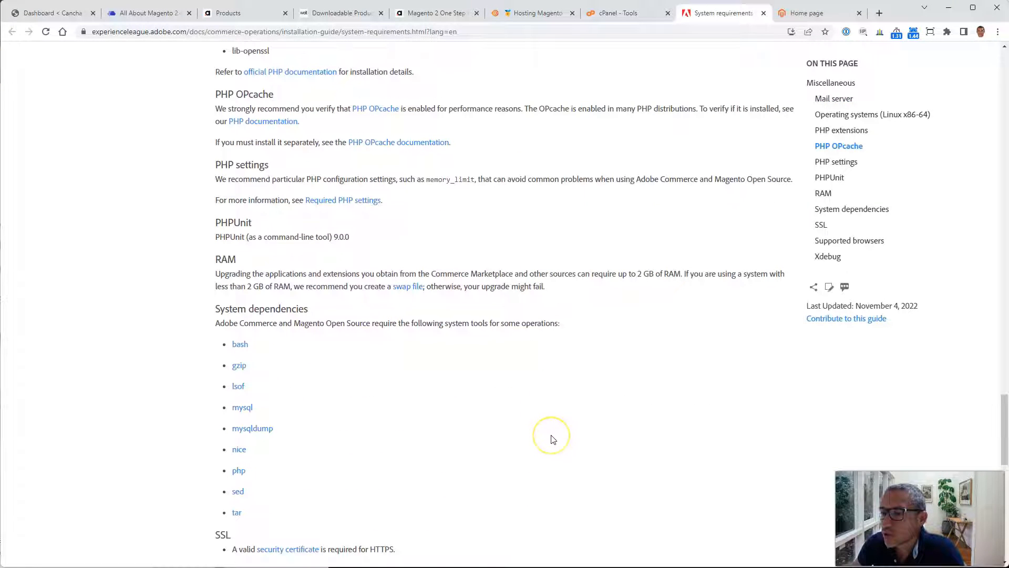
click(764, 13)
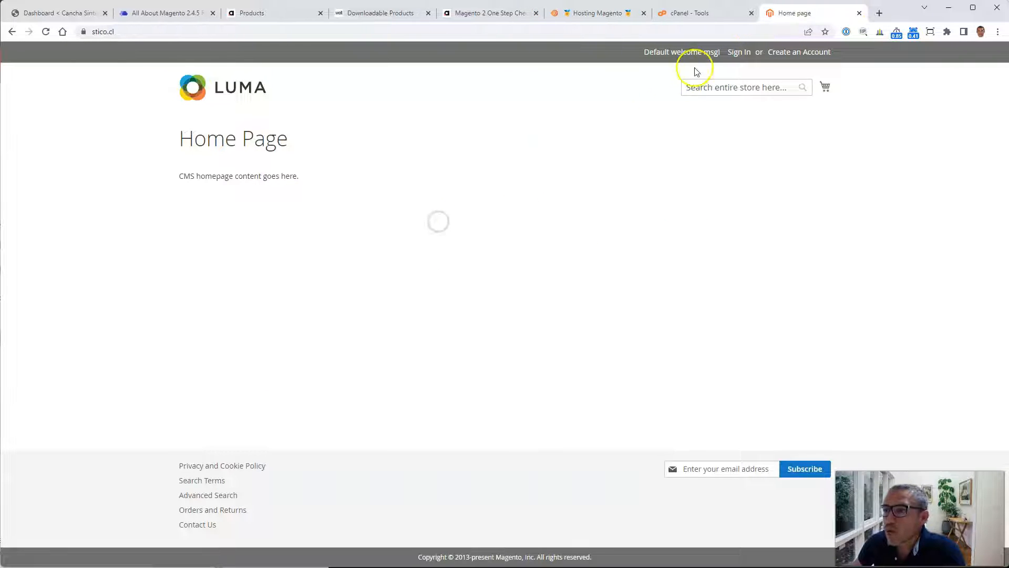
Step: Open cPanel File Manager and browse the public_html folder
click(699, 13)
scroll(531, 221, up, 2)
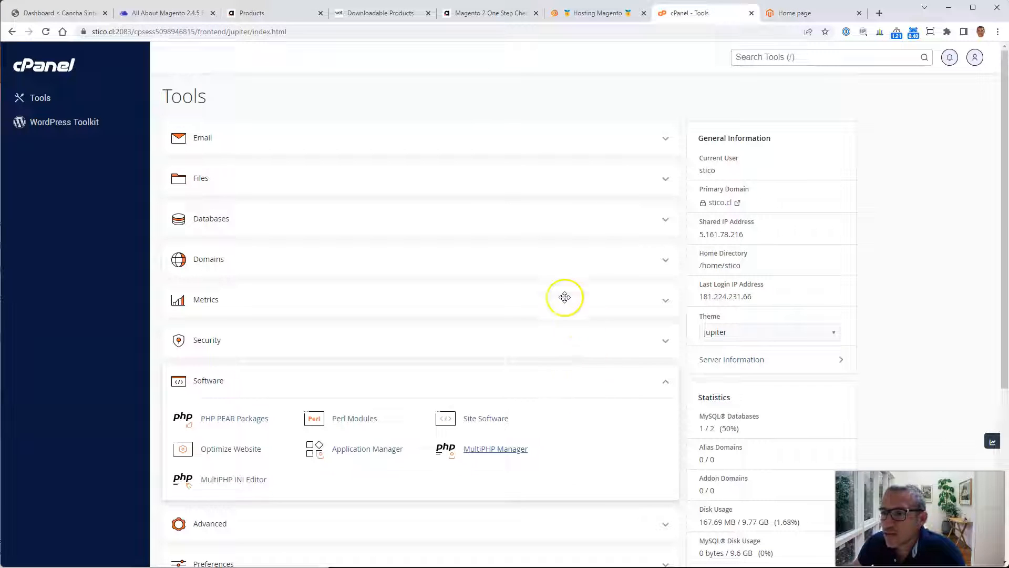
click(651, 182)
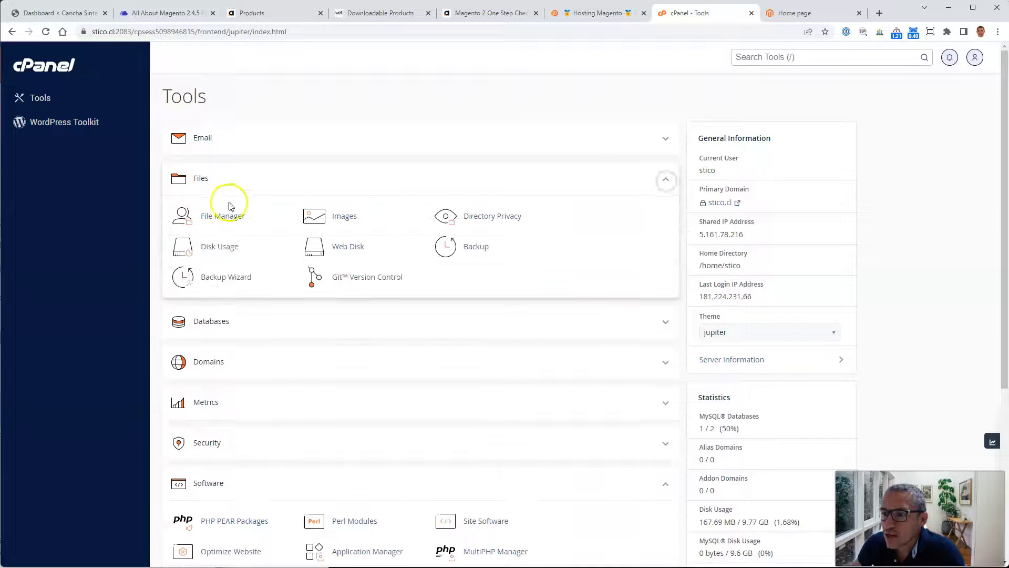
click(224, 218)
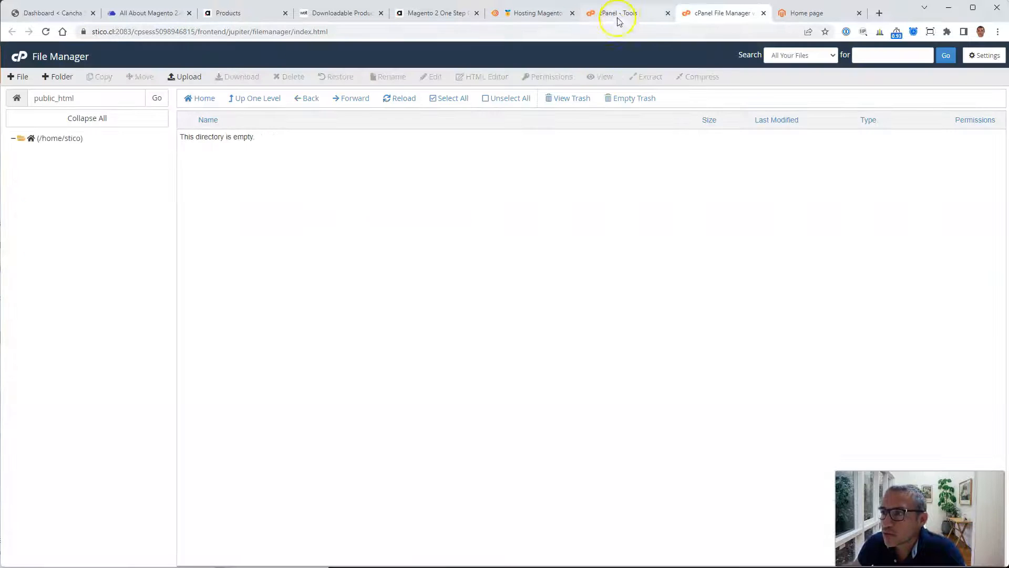
click(58, 298)
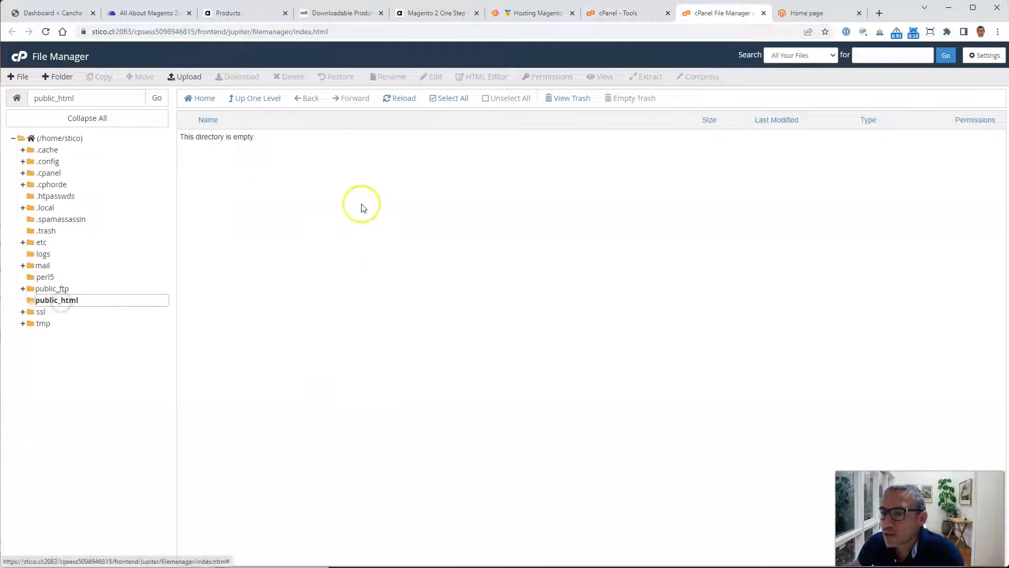
click(432, 299)
Step: Expand the cPanel Databases tools and open phpMyAdmin
click(630, 15)
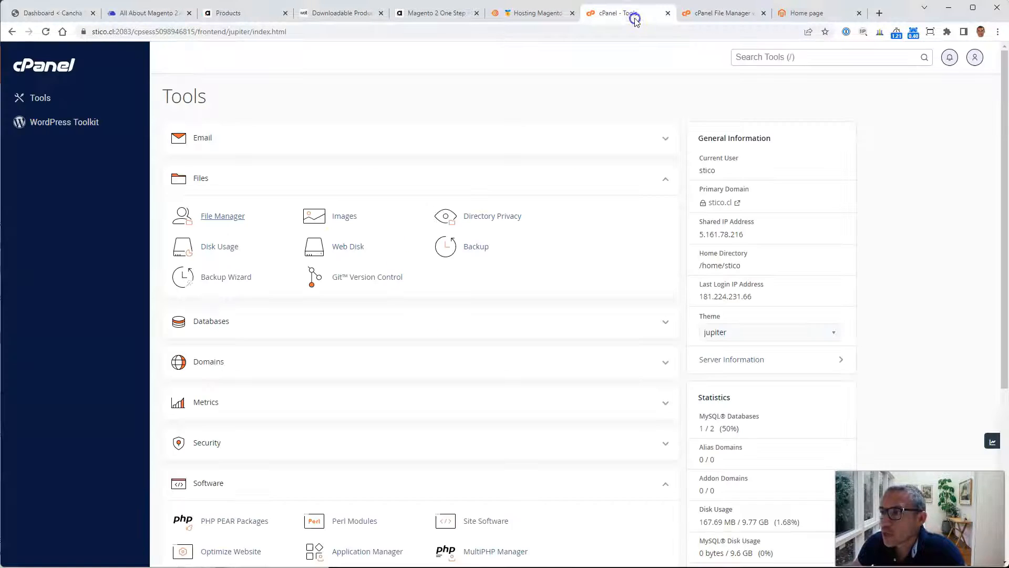
scroll(474, 421, down, 2)
scroll(481, 417, down, 3)
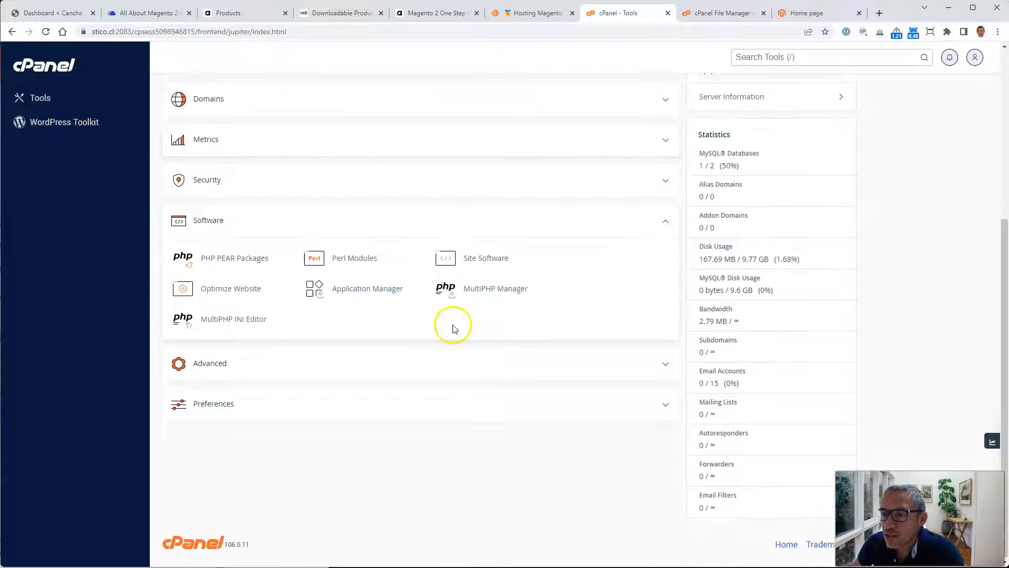
scroll(498, 352, up, 3)
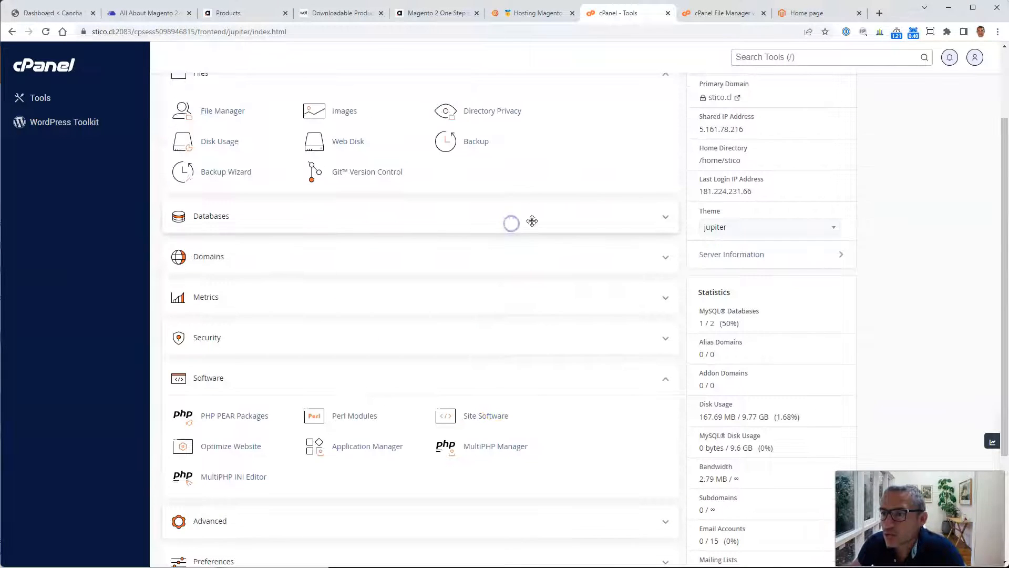
click(650, 221)
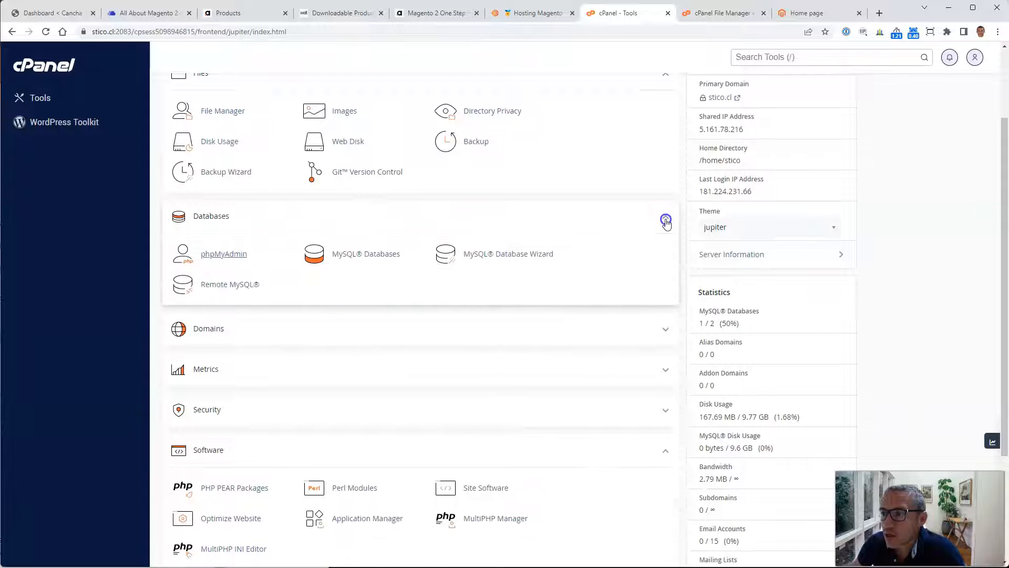
click(225, 254)
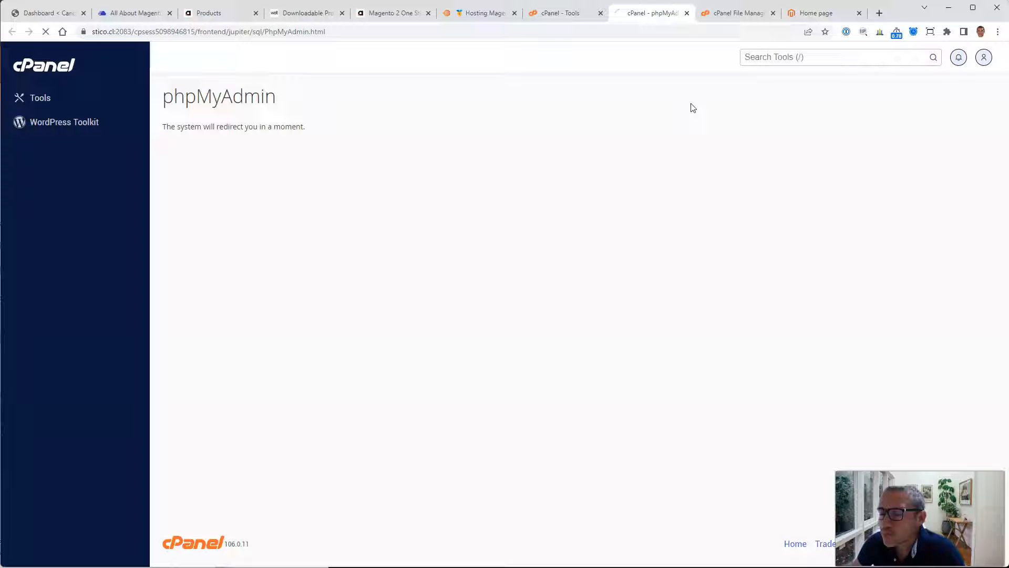
Step: Open MySQL Databases and review the existing database and its assigned user
click(372, 255)
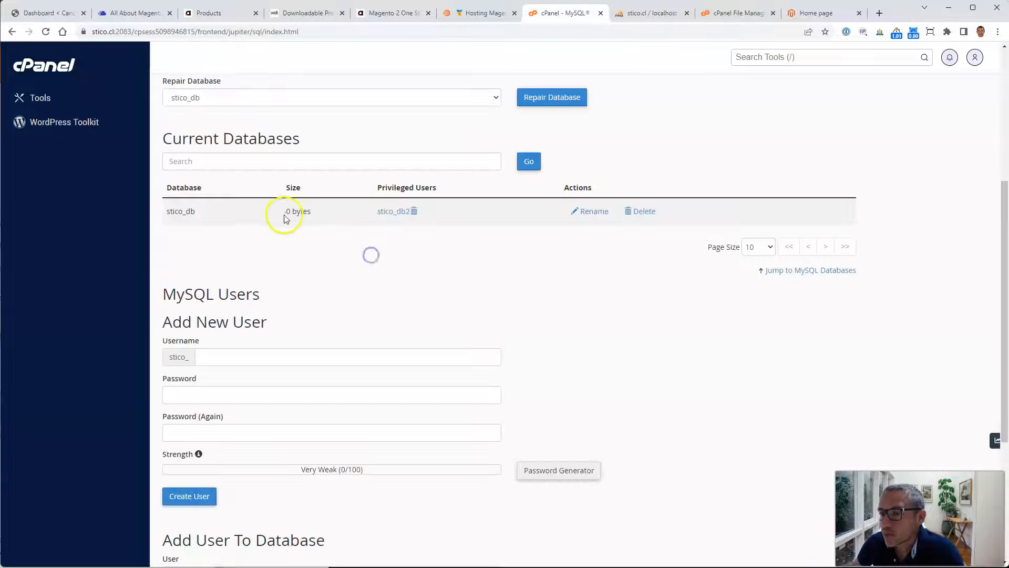
drag(287, 212, 317, 212)
click(493, 278)
scroll(624, 355, down, 5)
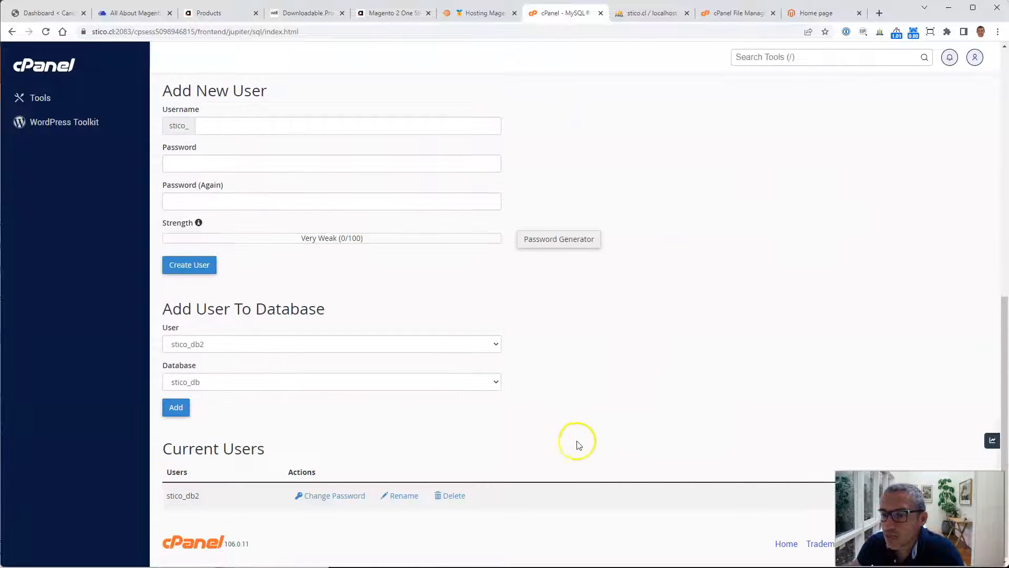
drag(165, 496, 221, 493)
click(221, 494)
scroll(520, 441, up, 10)
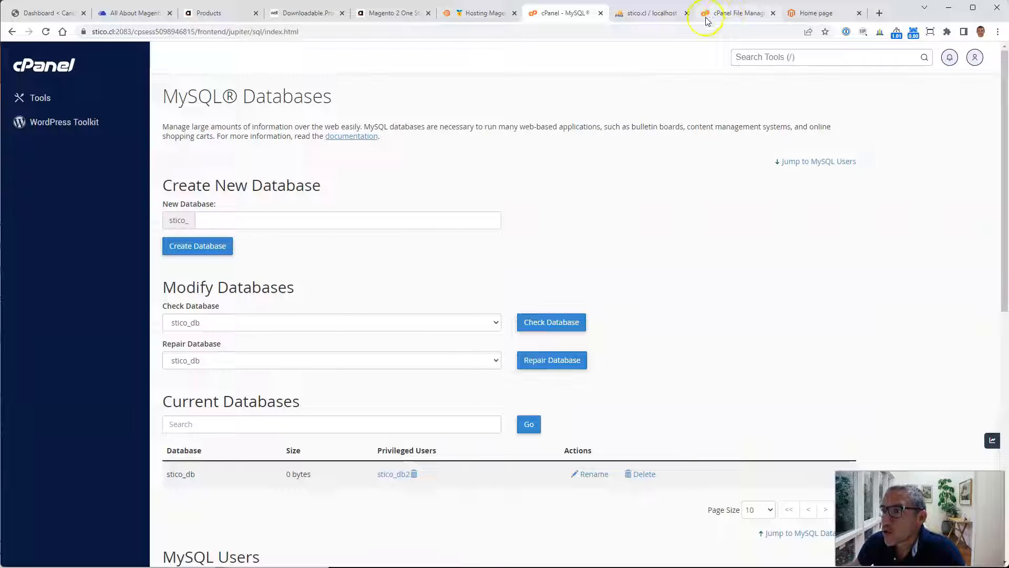
Step: Open the Adobe Commerce quick start on-premises installation guide in a new tab and skim it
click(47, 65)
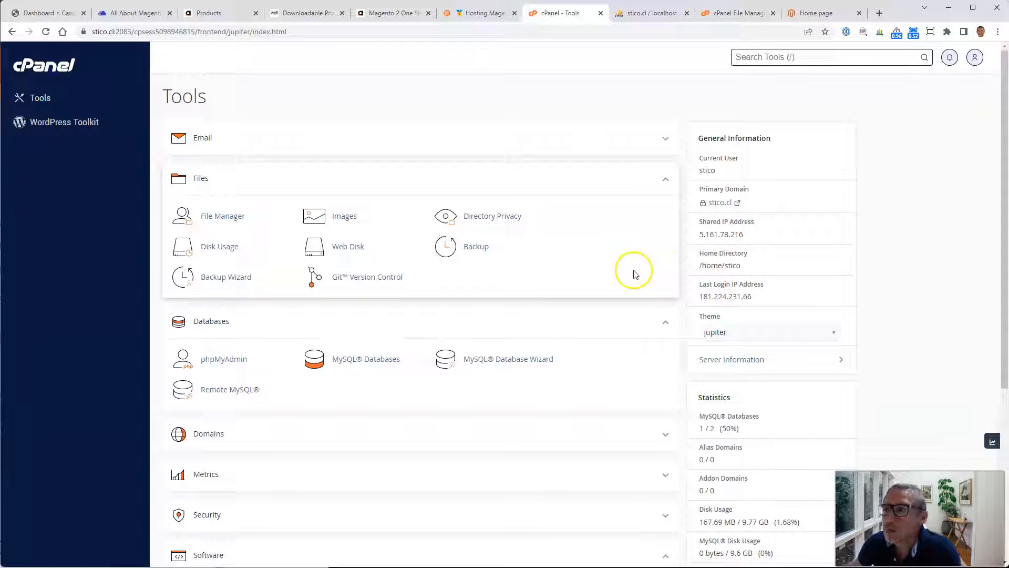
click(880, 14)
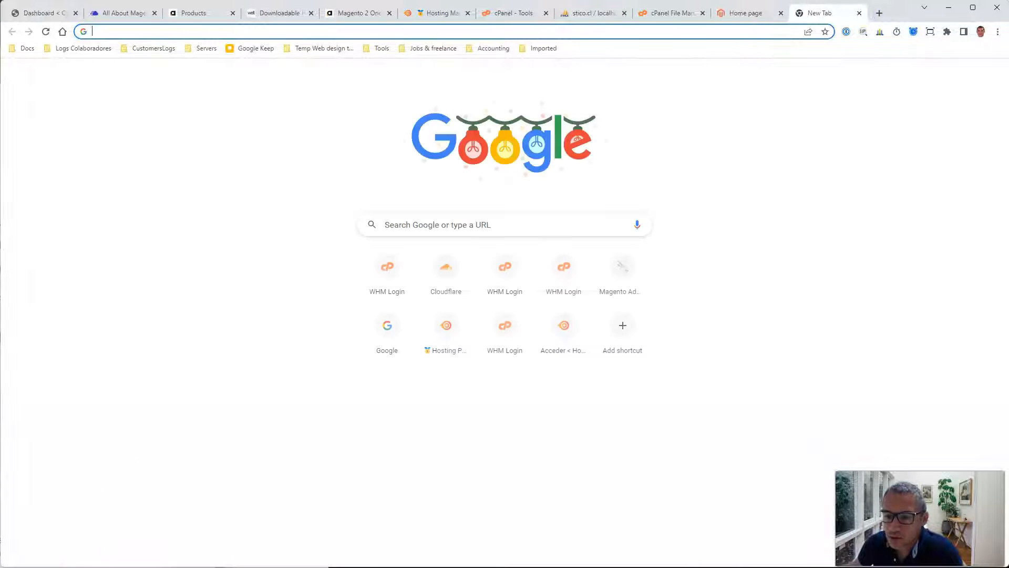
click(607, 157)
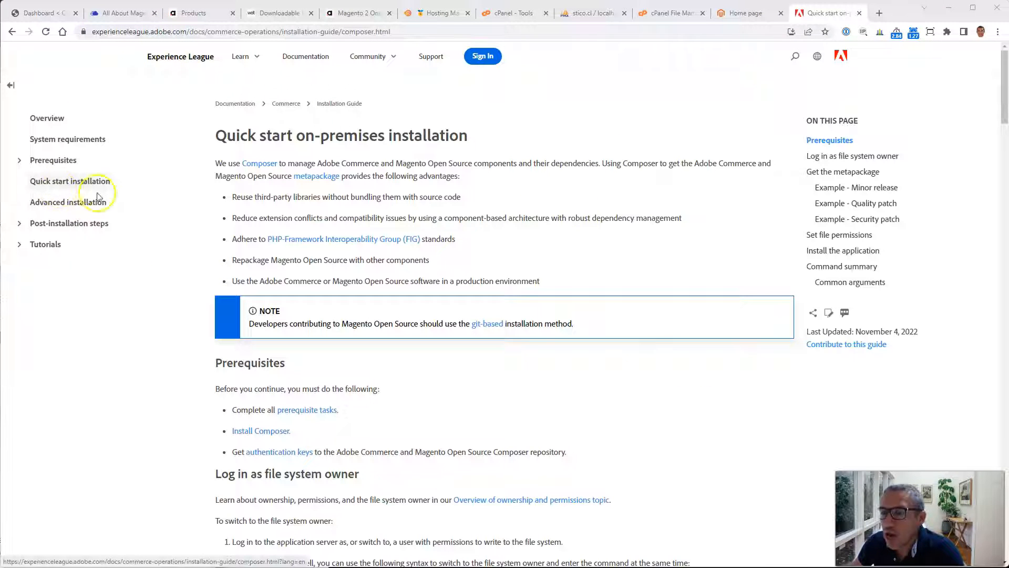
scroll(657, 355, down, 4)
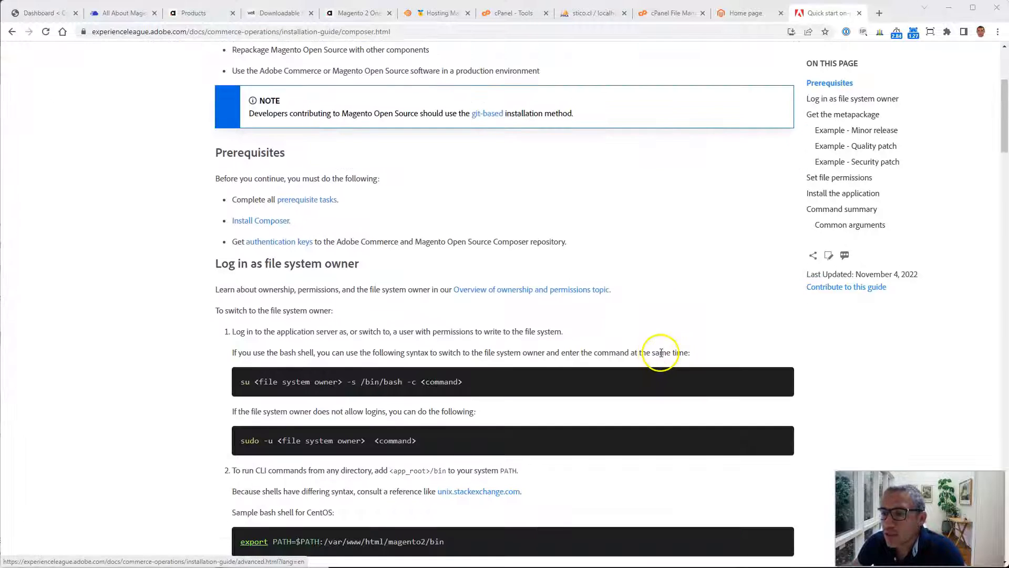
scroll(643, 362, up, 4)
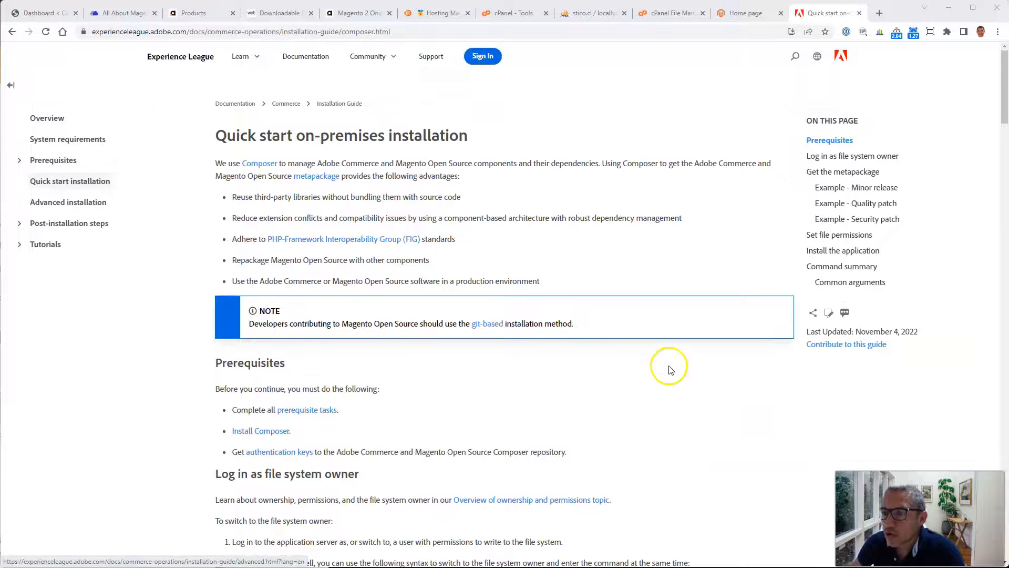
Step: Read the guide's prerequisites, file system owner and Get the metapackage sections
scroll(666, 375, down, 5)
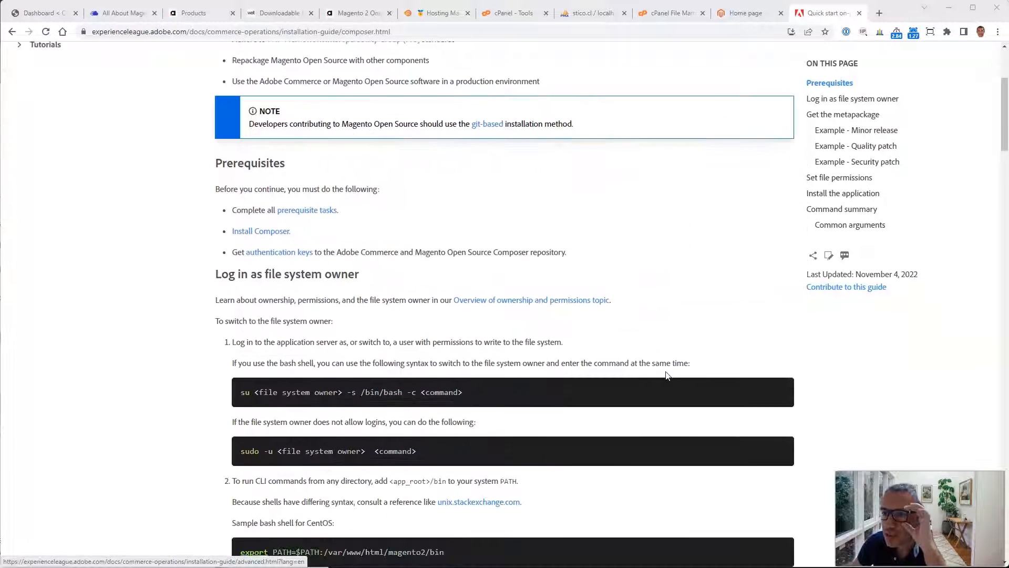
scroll(667, 376, down, 1)
drag(256, 277, 454, 280)
click(455, 336)
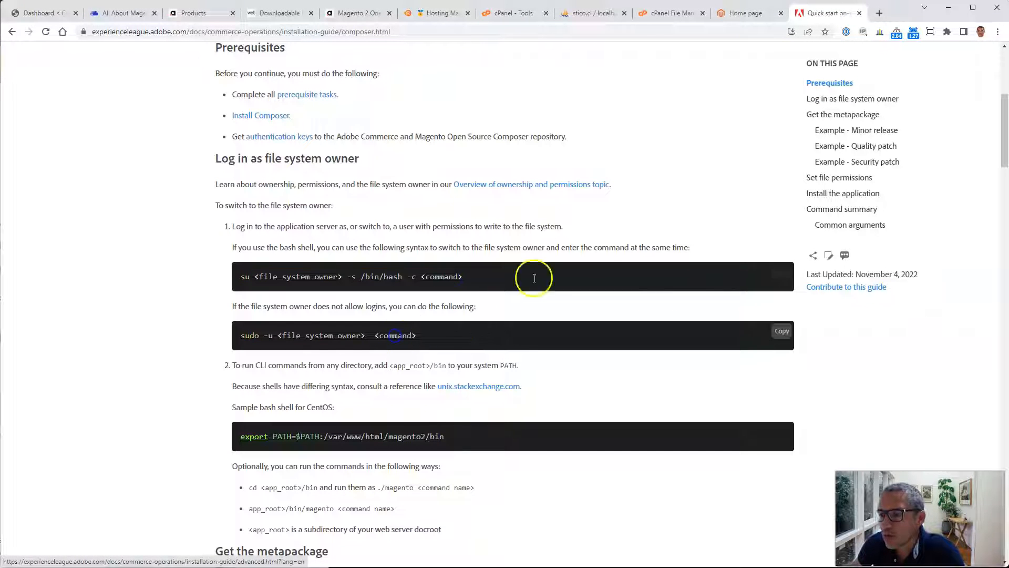
scroll(400, 287, down, 2)
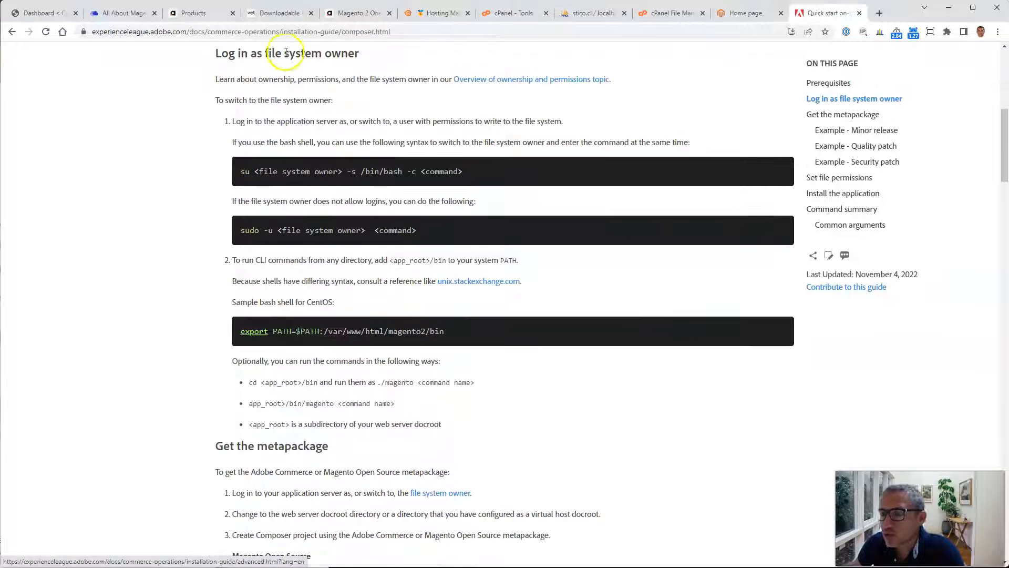
drag(283, 53, 378, 49)
click(355, 105)
drag(299, 106, 361, 102)
click(405, 106)
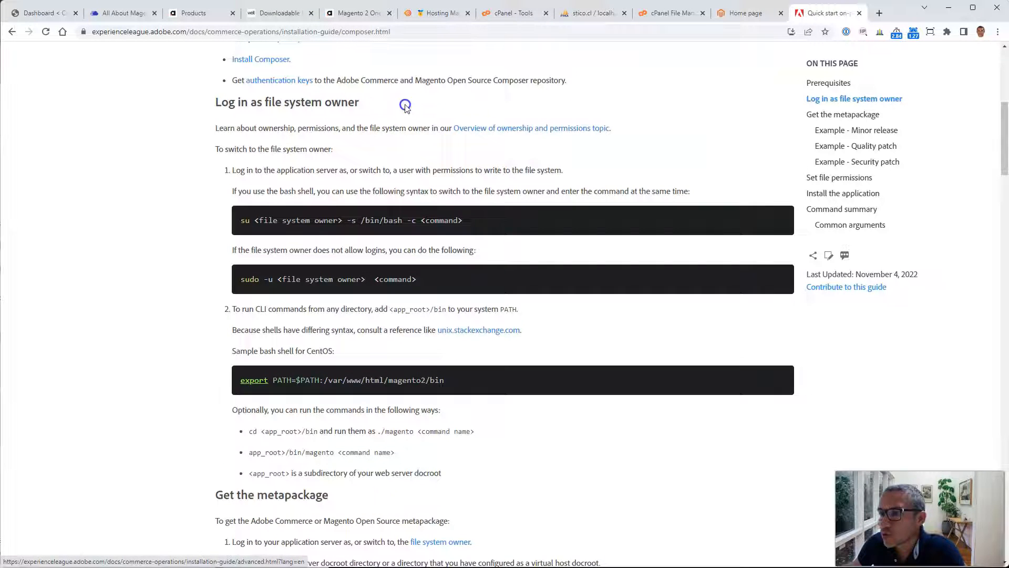
scroll(406, 106, down, 2)
scroll(405, 106, down, 5)
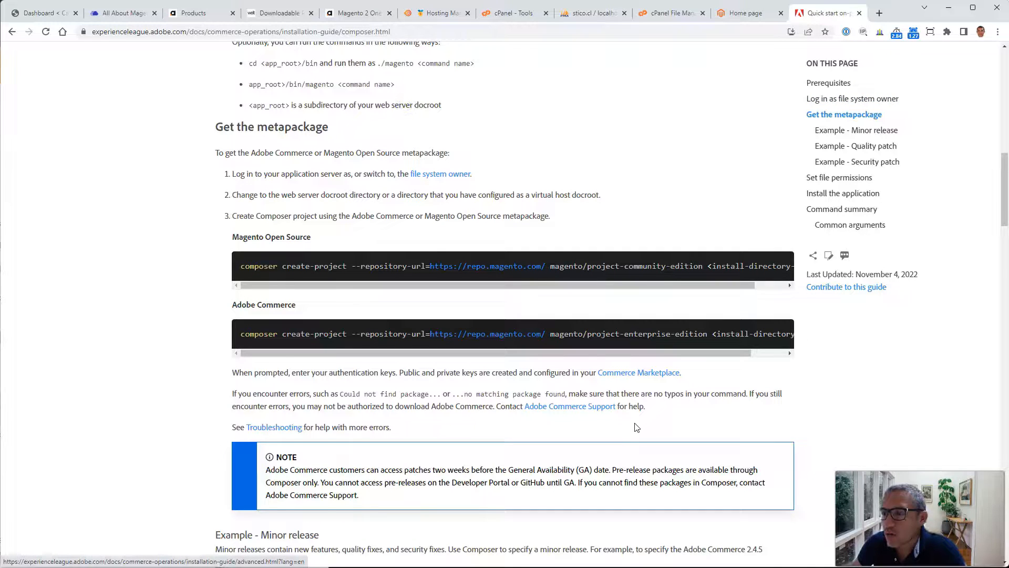
scroll(405, 105, down, 1)
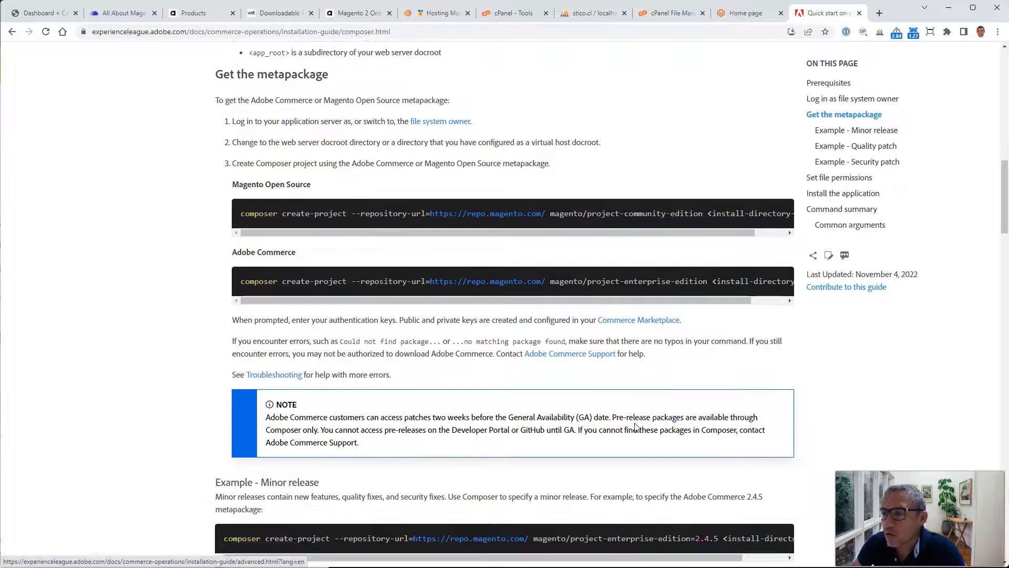
Step: Copy the Magento Open Source composer create-project command from the guide
click(783, 210)
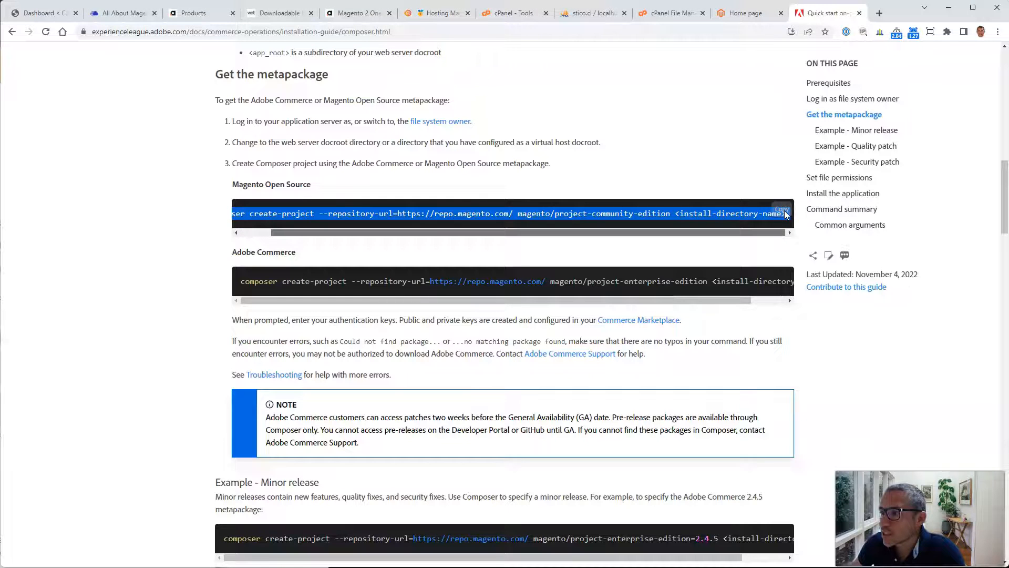
click(783, 211)
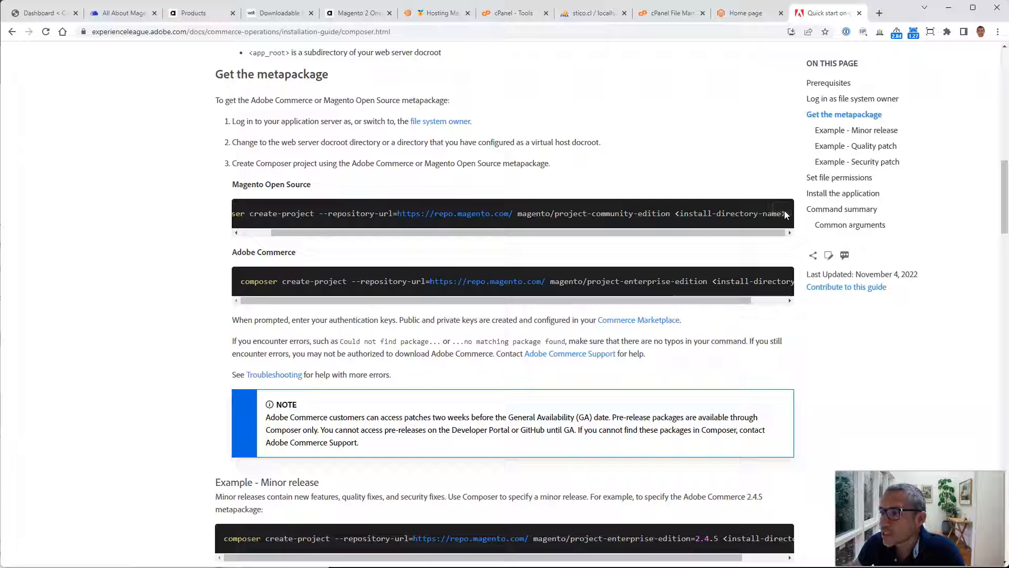
drag(243, 184, 311, 184)
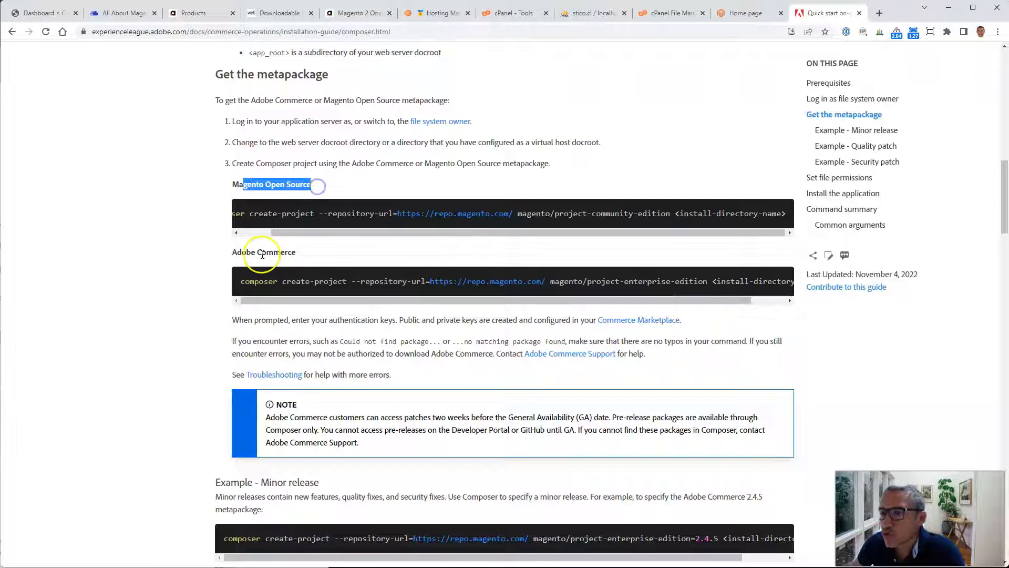
drag(252, 255, 297, 253)
click(330, 254)
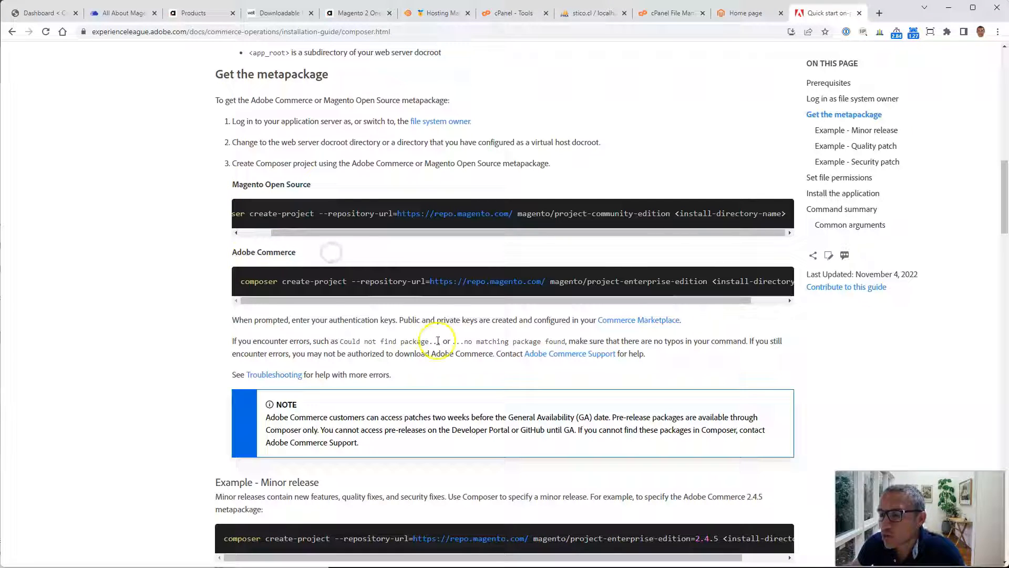
Step: In the cPanel Terminal, change into the public_html directory
mouse_move(783, 213)
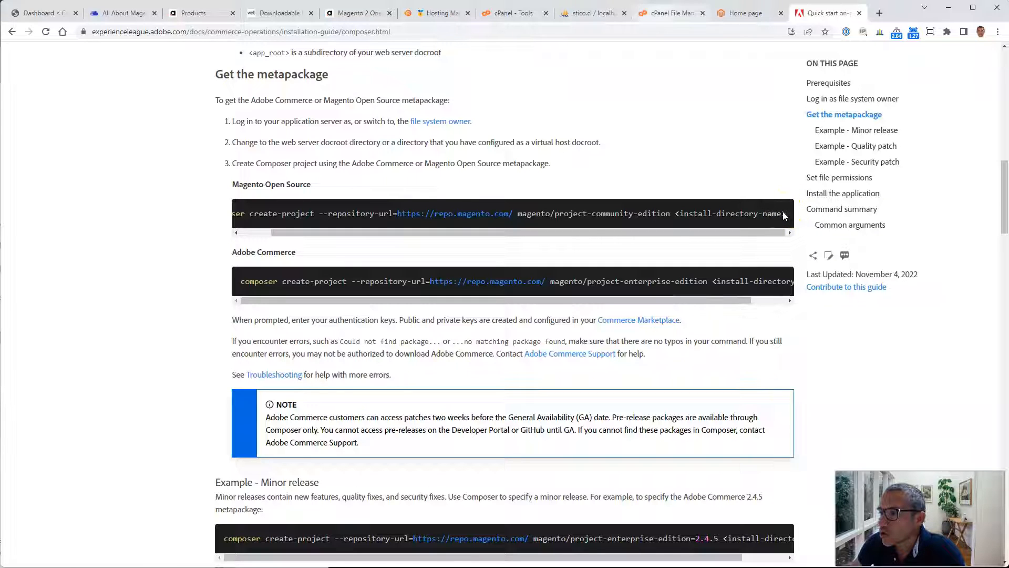
key(ctrl+Page_Up)
key(ctrl+Page_Up)
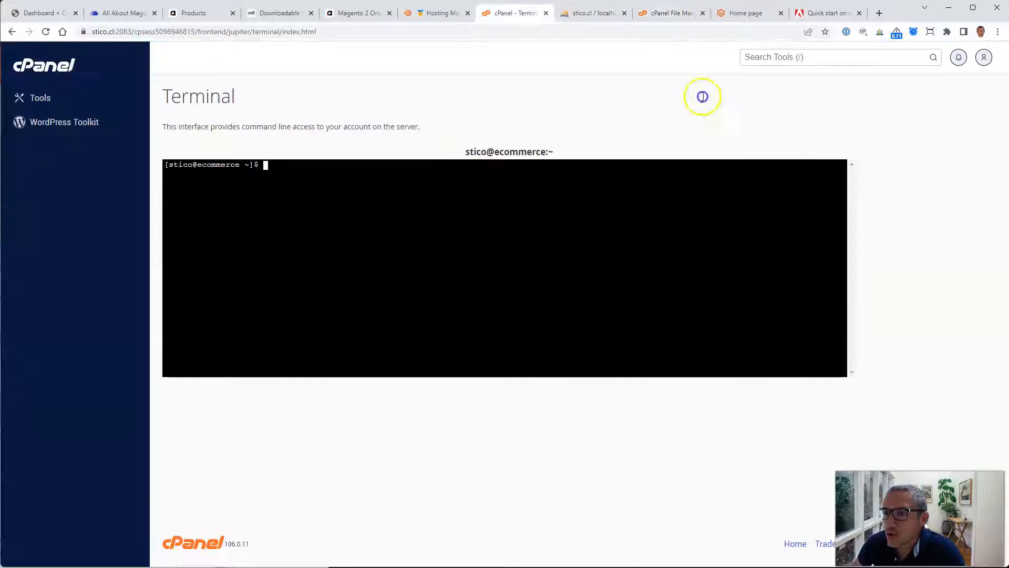
click(428, 252)
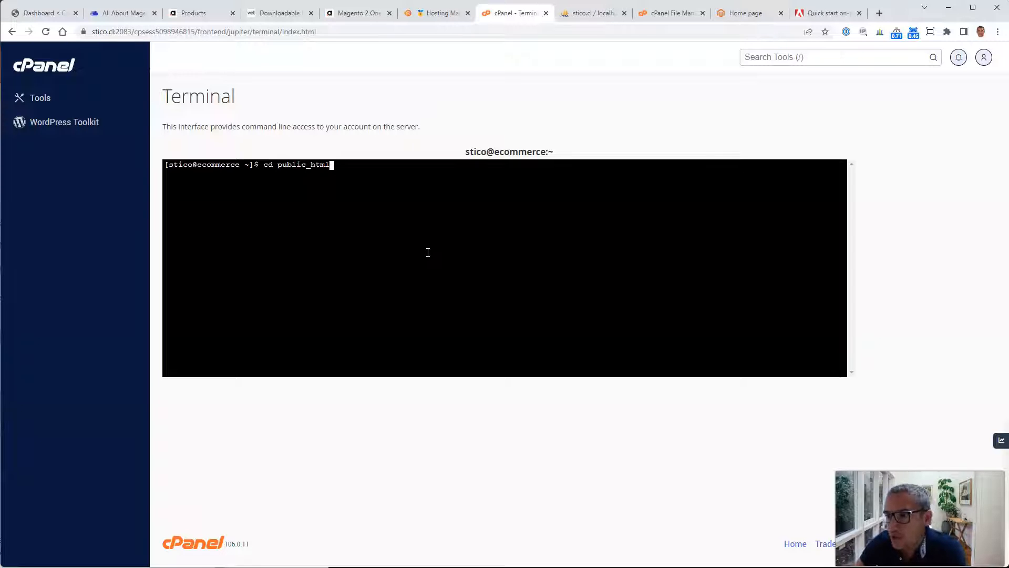
key(Return)
Step: Refresh the public_html folder in File Manager to check its contents
click(441, 216)
key(ctrl+Tab)
key(ctrl+Tab)
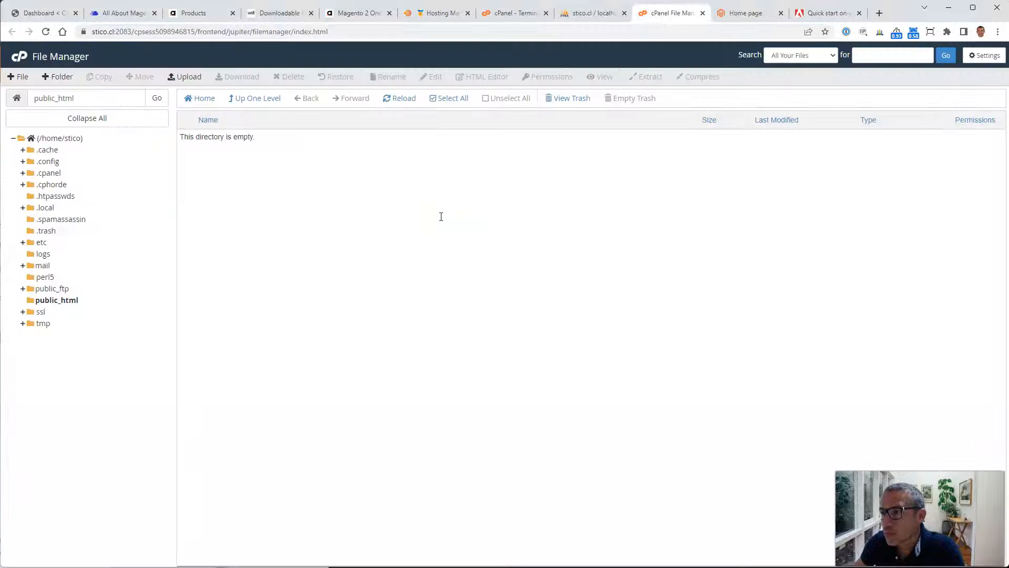
click(49, 300)
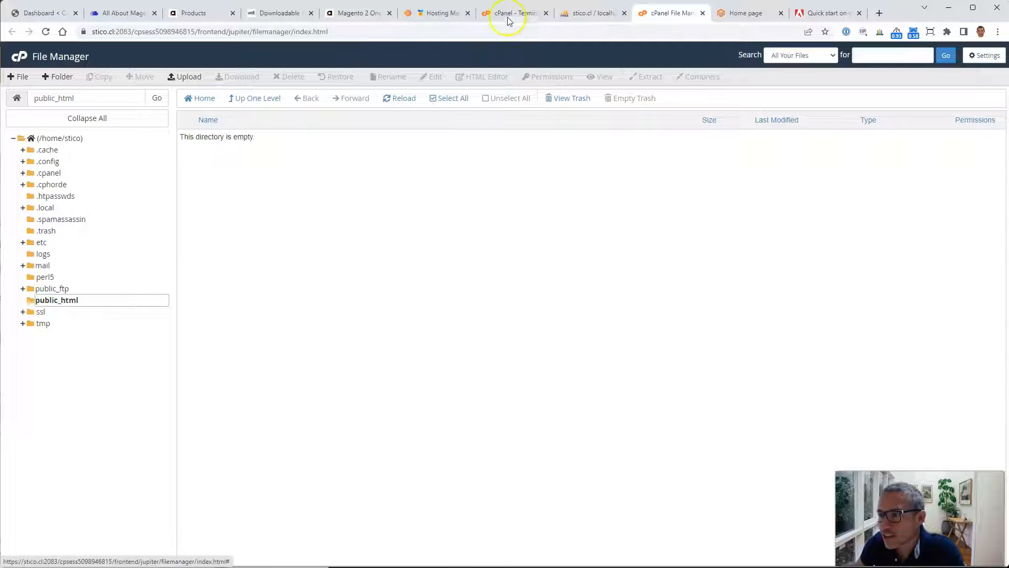
Step: Paste the composer create-project command into the Terminal and rerun it to download Magento Open Source into public_html
click(506, 16)
right_click(446, 184)
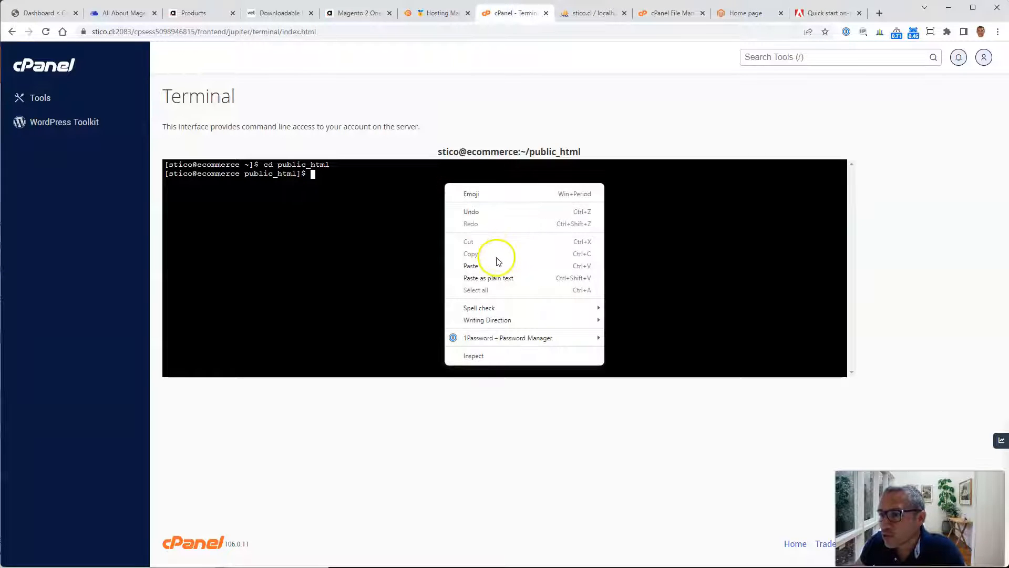
click(484, 267)
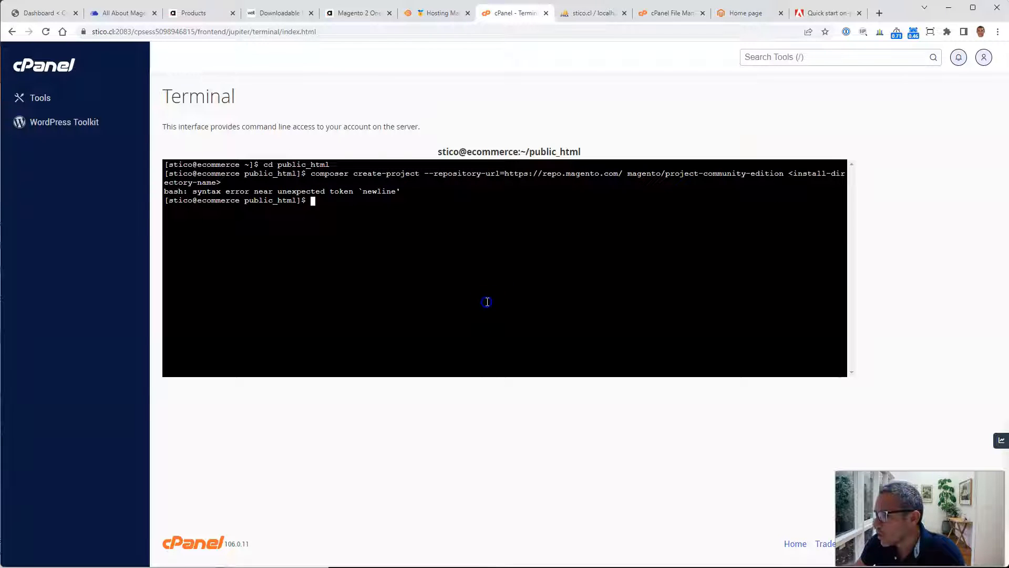
key(Up)
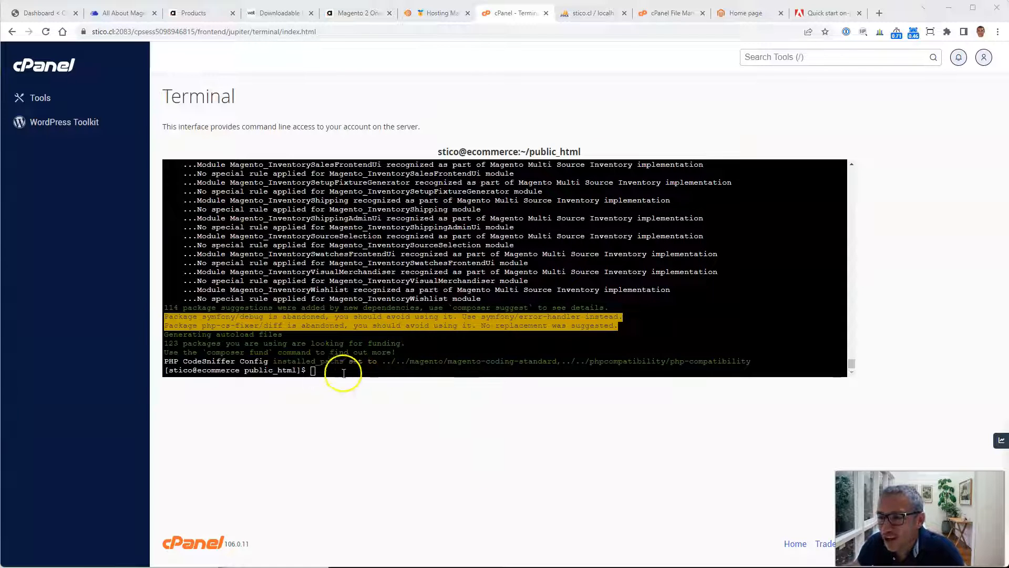
Step: Reload public_html in File Manager and open the new project-community-edition folder to check its files
click(826, 13)
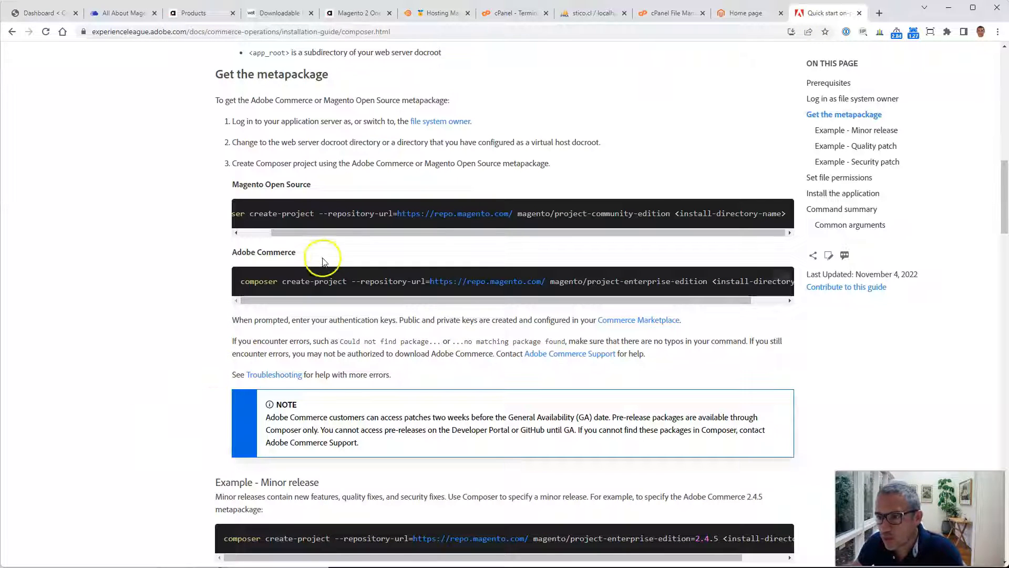
drag(419, 231, 518, 239)
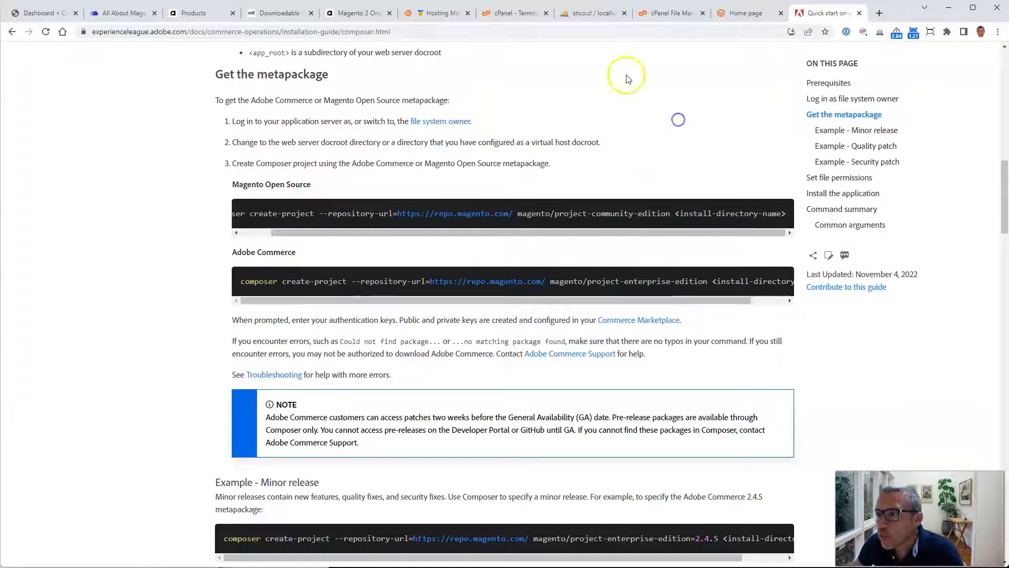
click(669, 13)
click(404, 100)
double_click(322, 140)
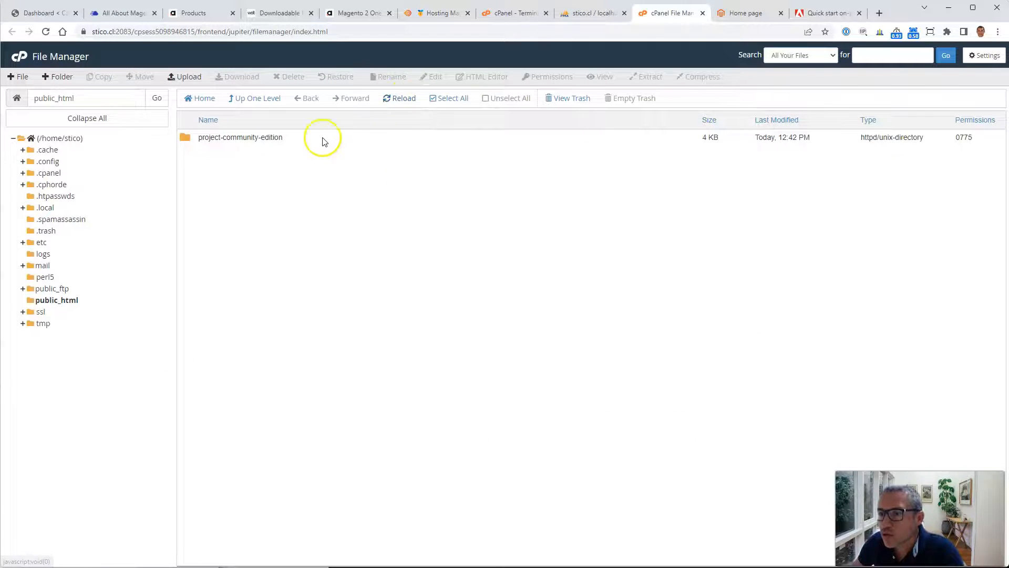
scroll(361, 401, down, 1)
scroll(361, 401, up, 1)
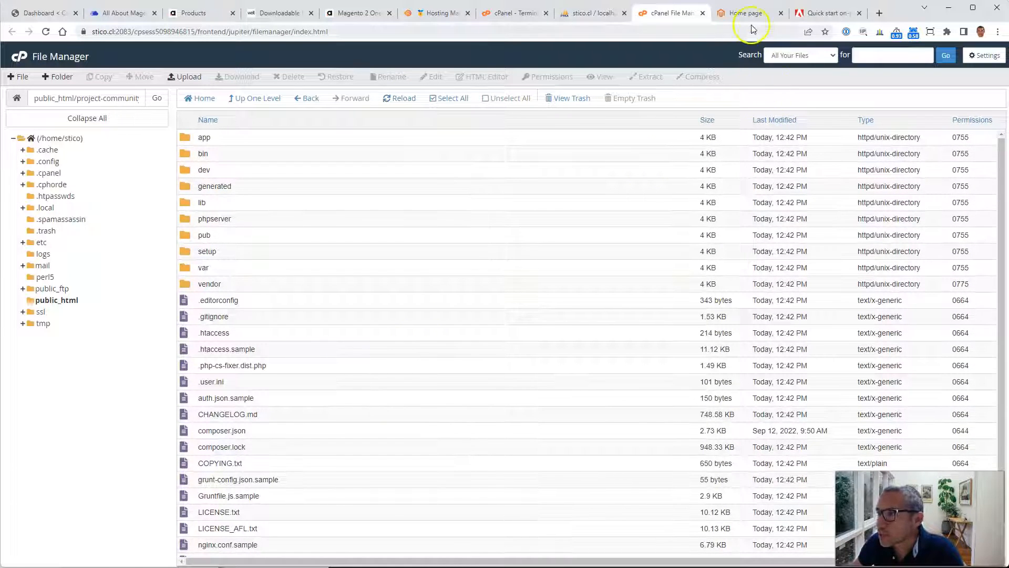
Step: Review the guide's file permissions and Install the application sections, including the setup:install command options
click(804, 15)
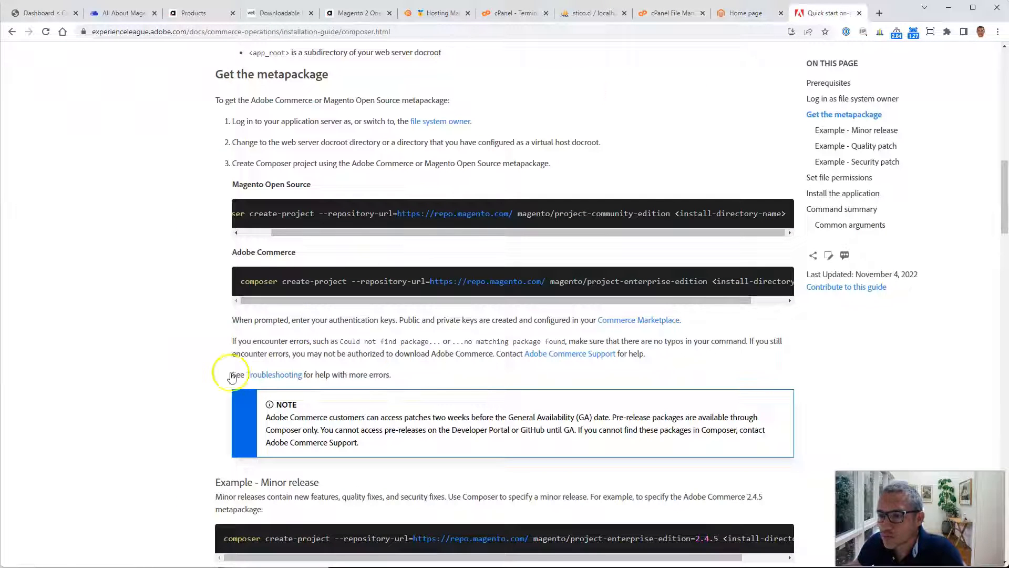
scroll(205, 316, down, 7)
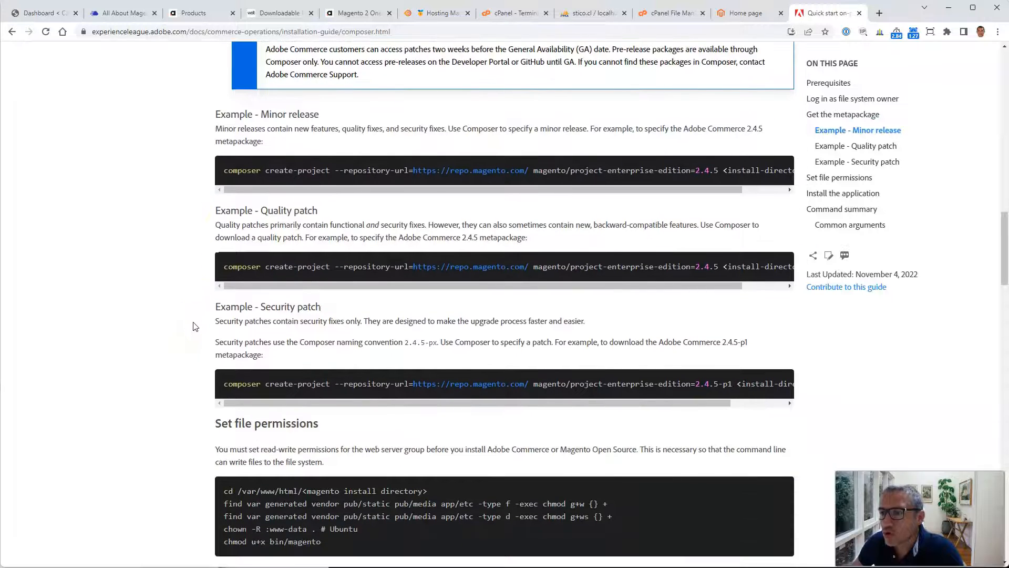
scroll(195, 326, down, 2)
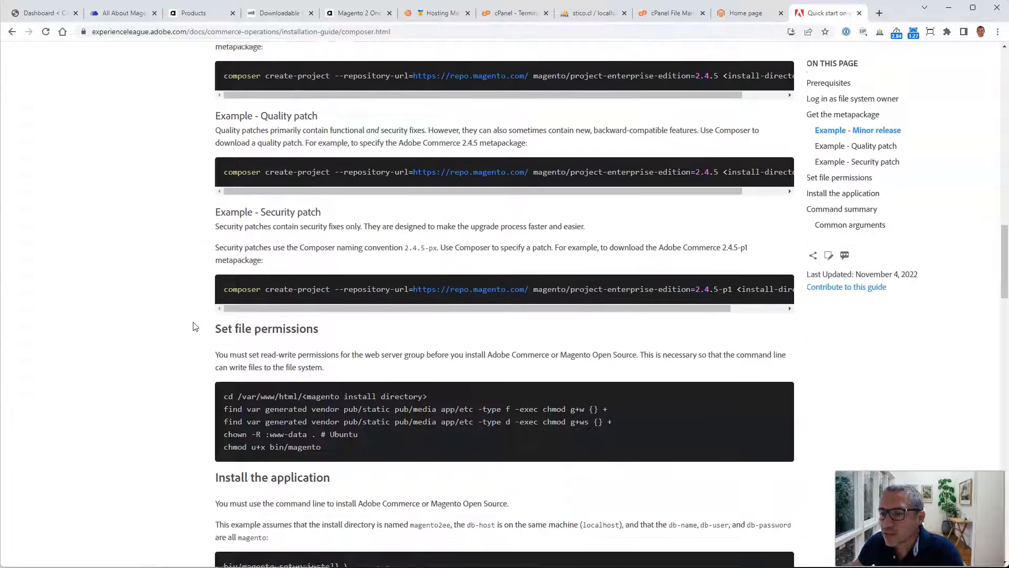
scroll(195, 325, down, 6)
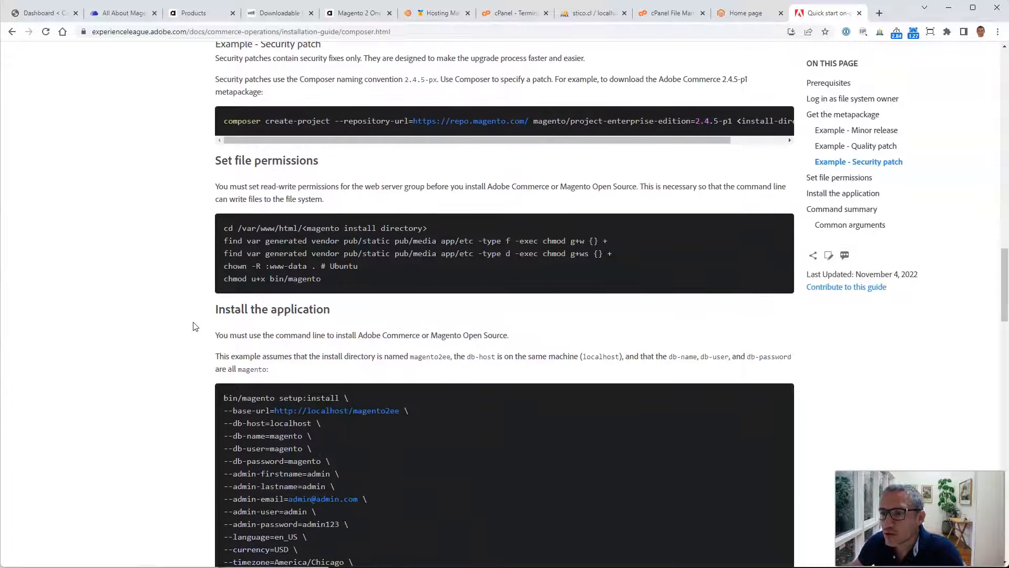
scroll(194, 326, down, 2)
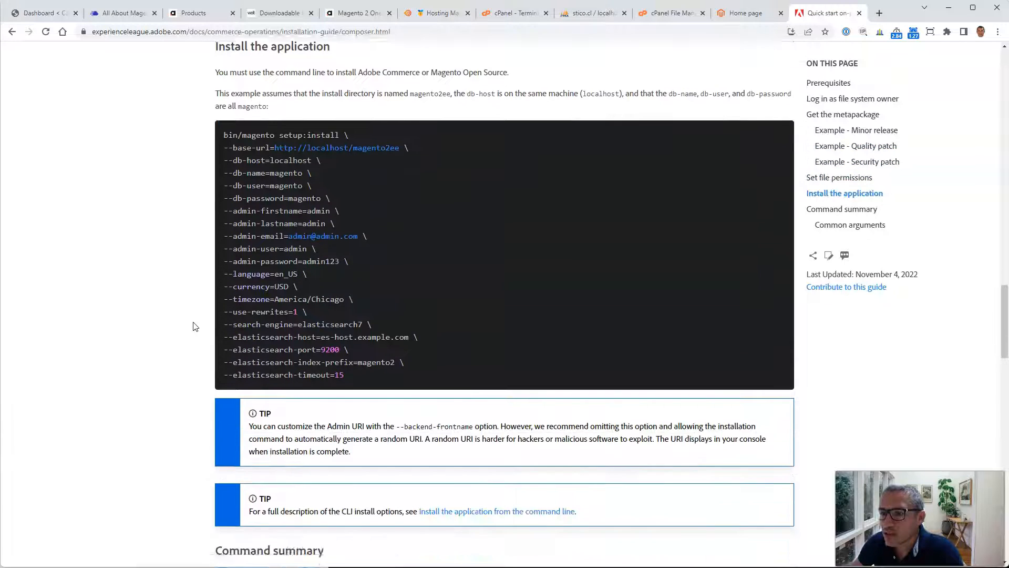
scroll(194, 326, up, 1)
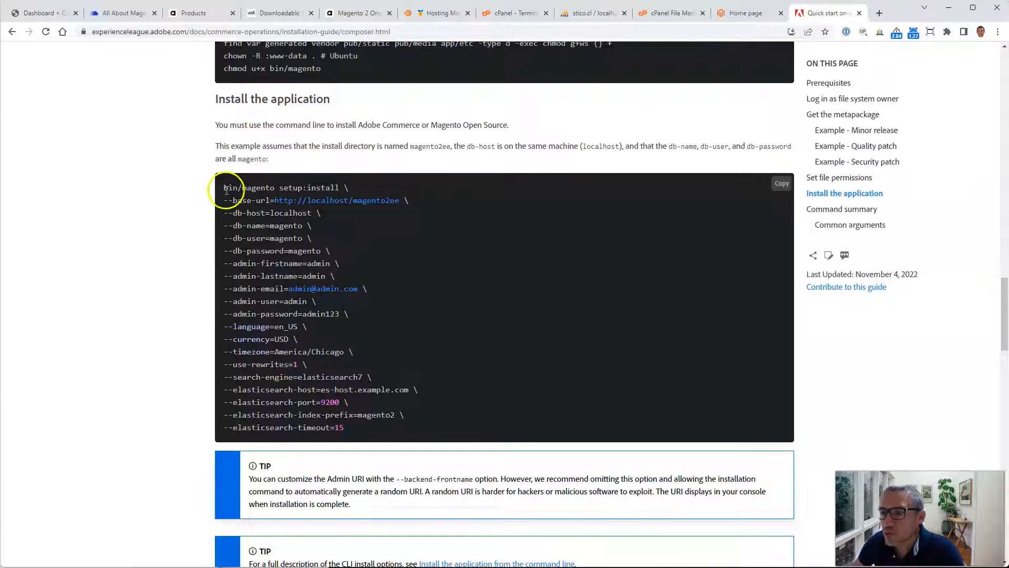
drag(223, 189, 395, 430)
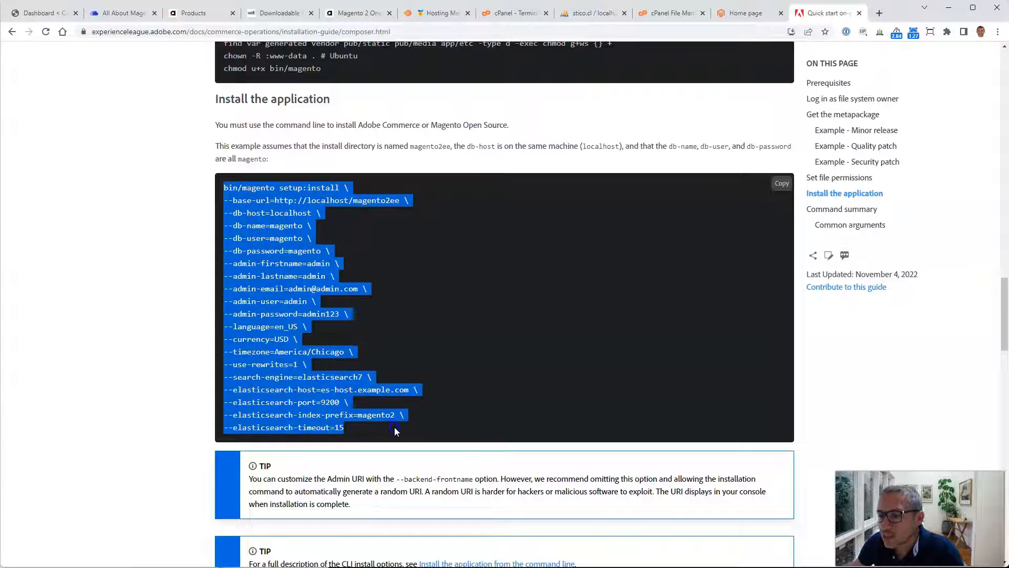
click(480, 418)
double_click(263, 389)
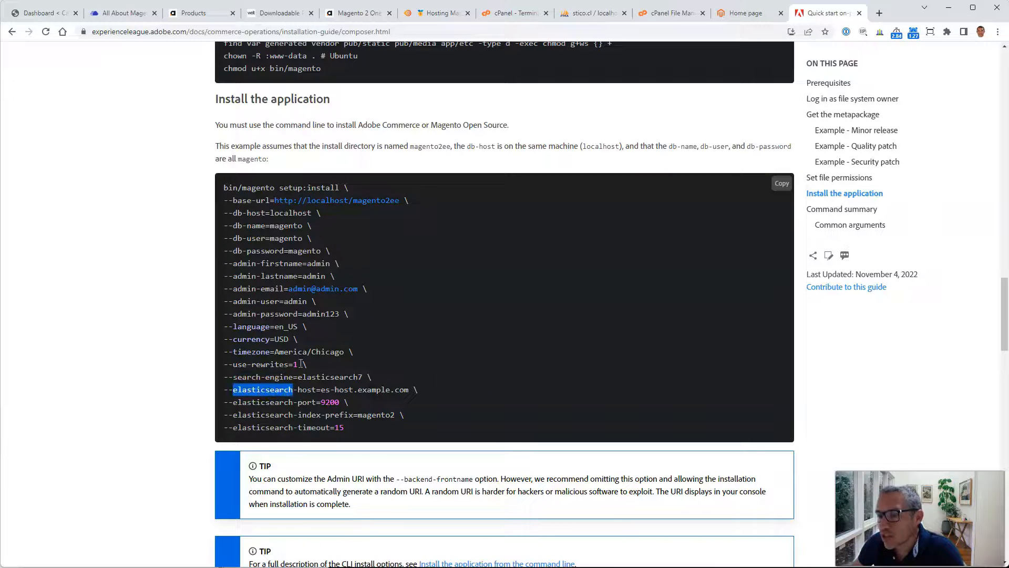
double_click(437, 390)
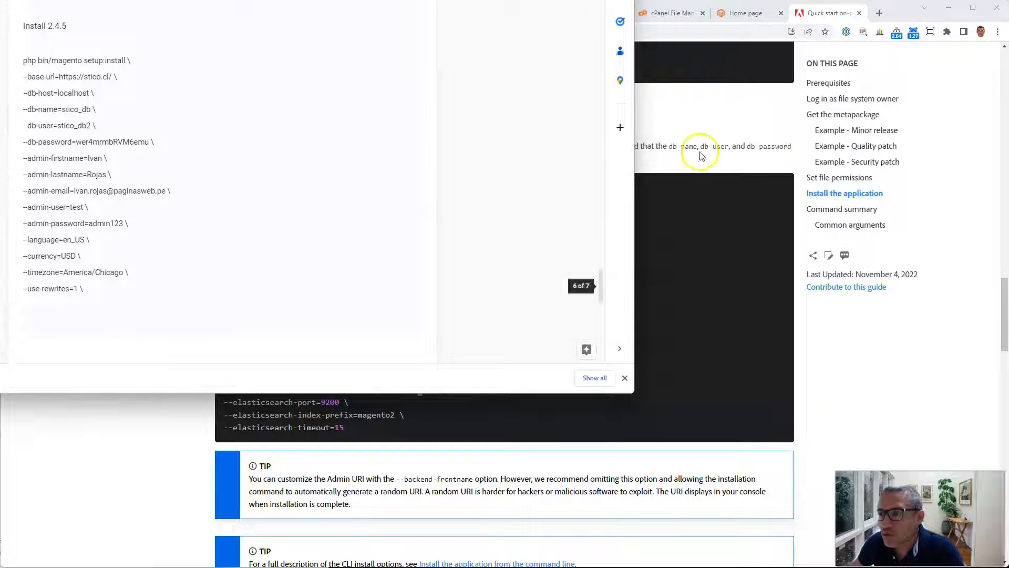
Step: Copy the prepared Magento 2.4.5 setup:install command from the notes document and select its db-host value
click(103, 292)
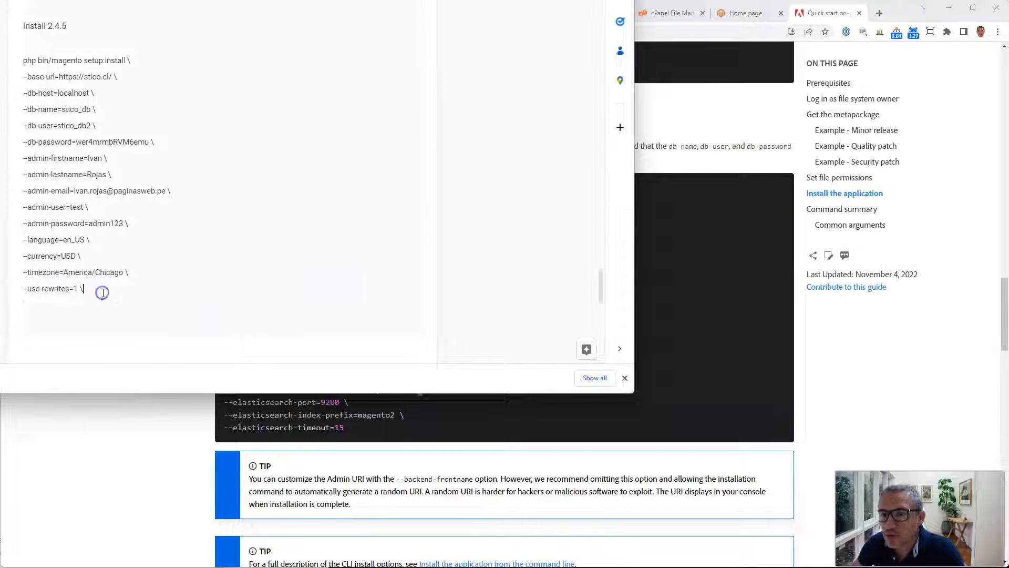
drag(92, 289, 79, 58)
right_click(91, 88)
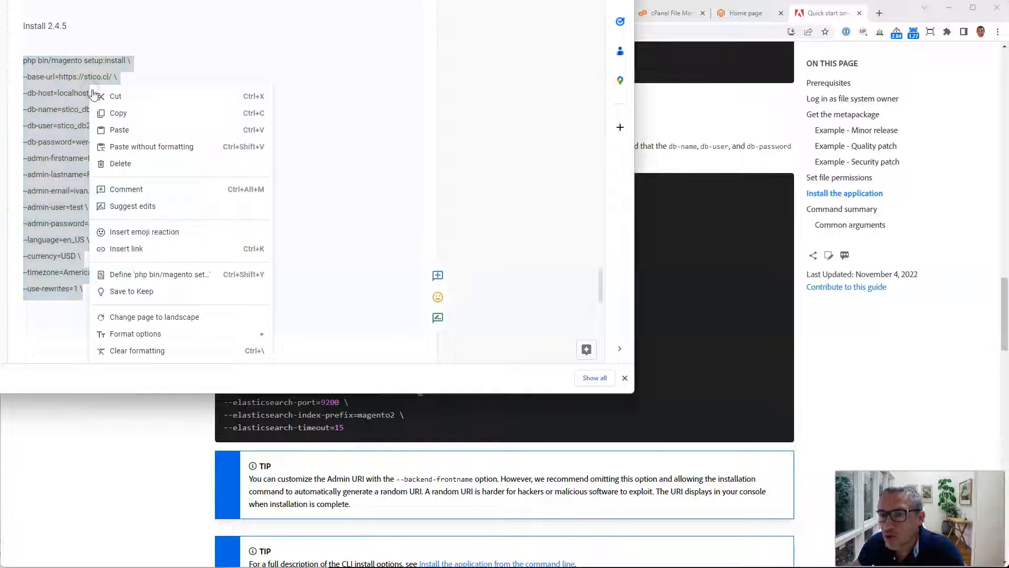
click(142, 113)
click(178, 76)
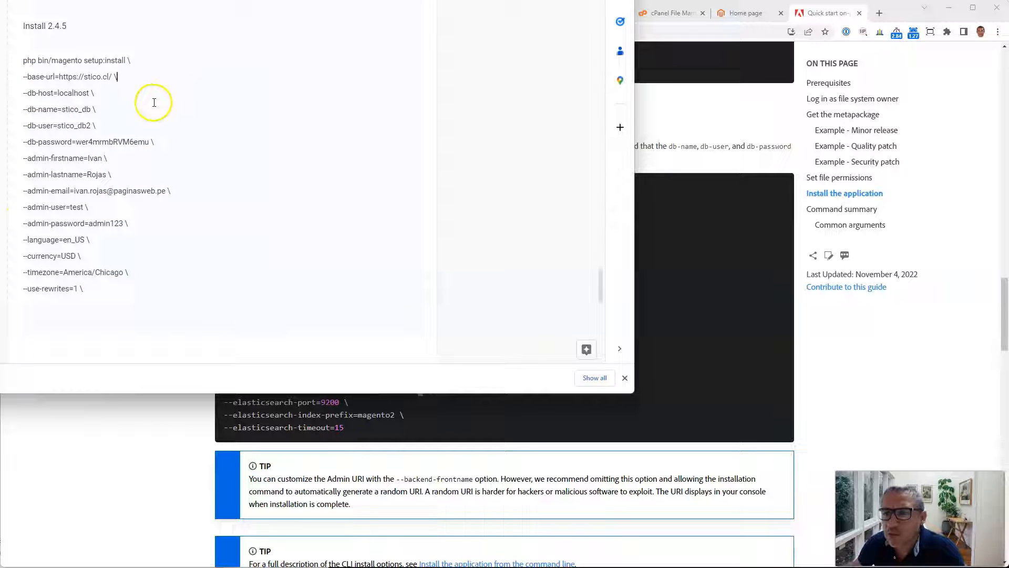
double_click(44, 93)
double_click(73, 93)
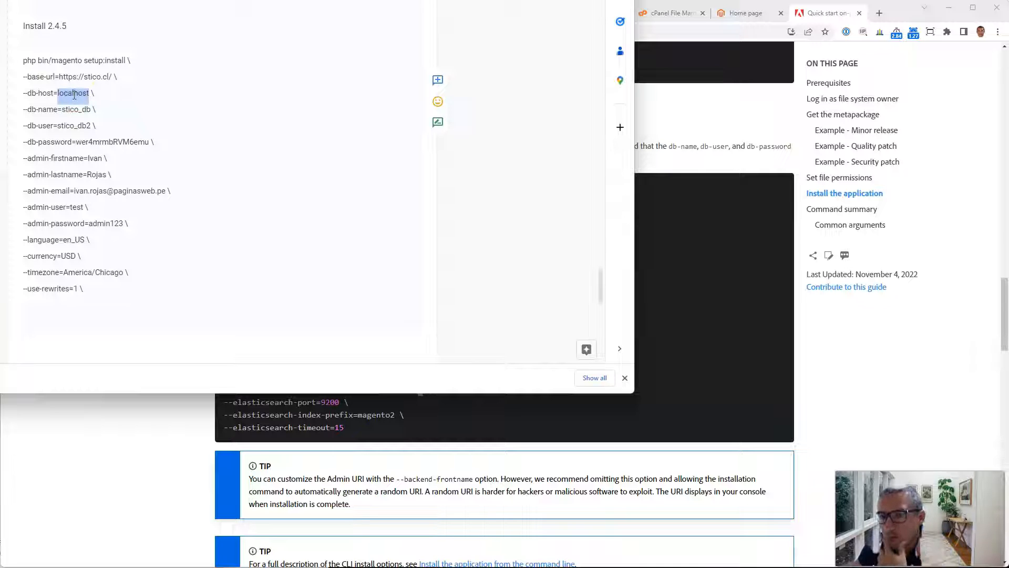
Step: Review each option value of the prepared setup:install command in the notes document, from db-host to use-rewrites
double_click(44, 110)
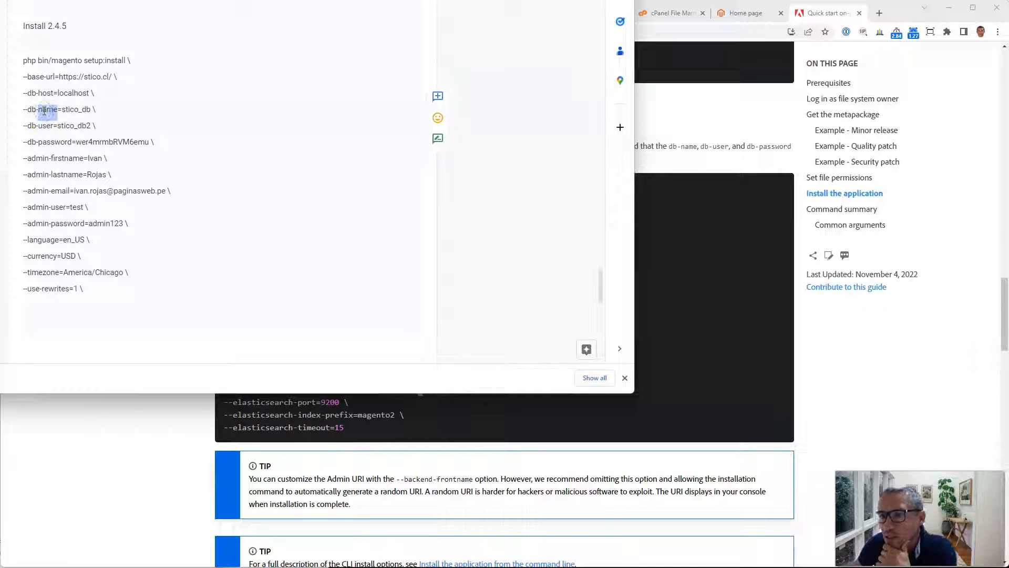
double_click(78, 109)
double_click(77, 126)
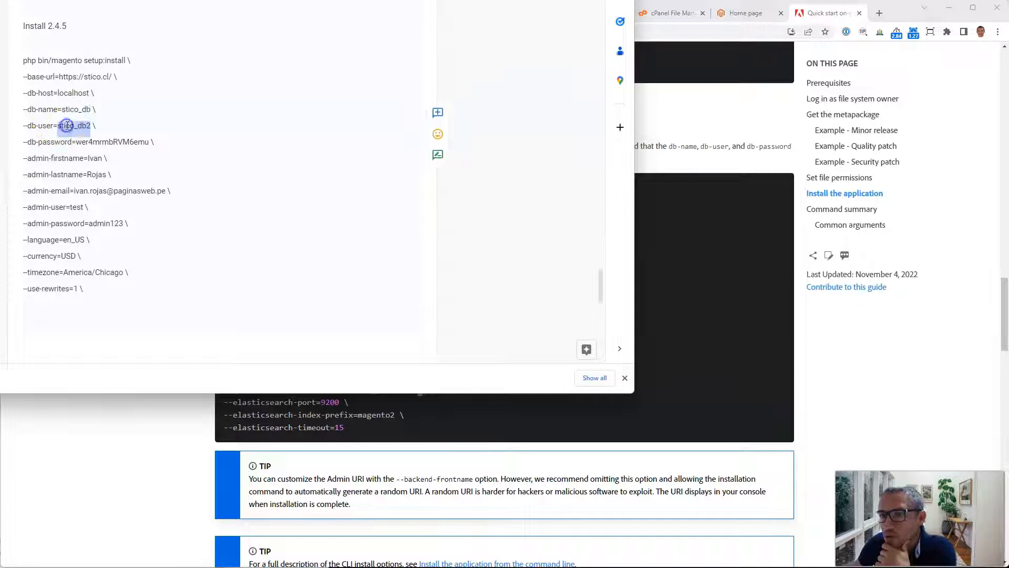
double_click(110, 143)
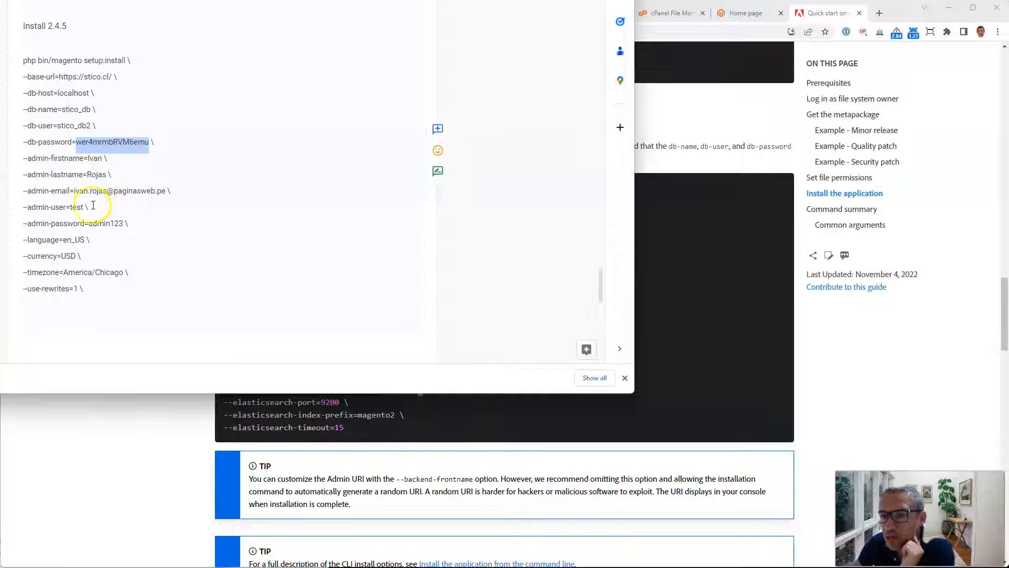
double_click(73, 207)
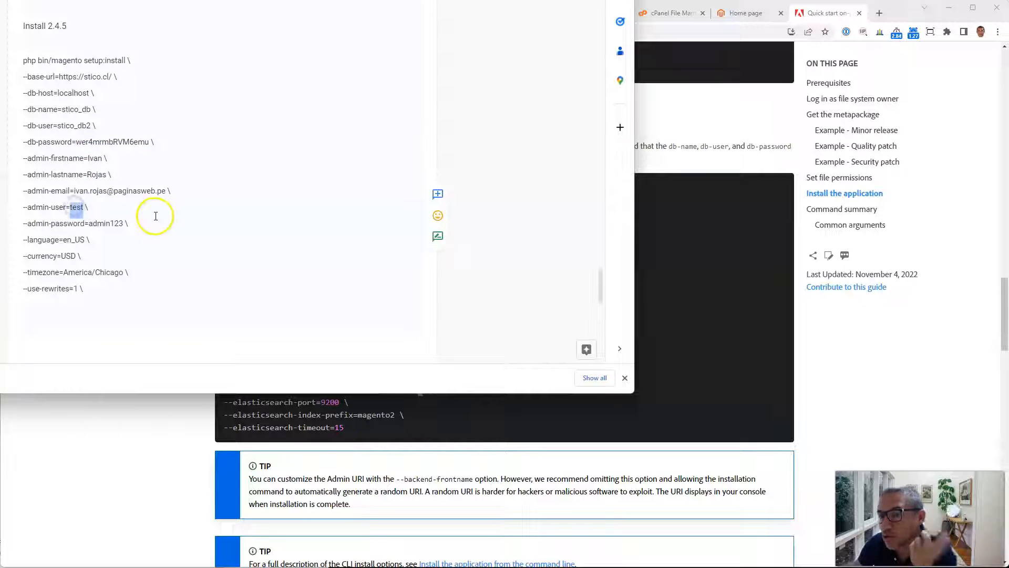
double_click(107, 223)
click(92, 240)
click(100, 242)
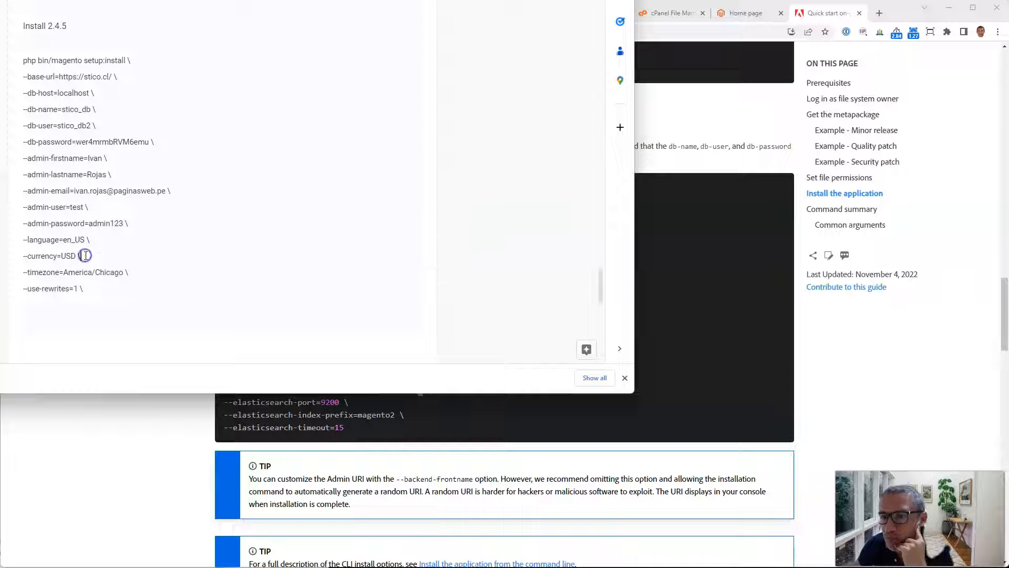
drag(129, 272, 24, 273)
click(99, 289)
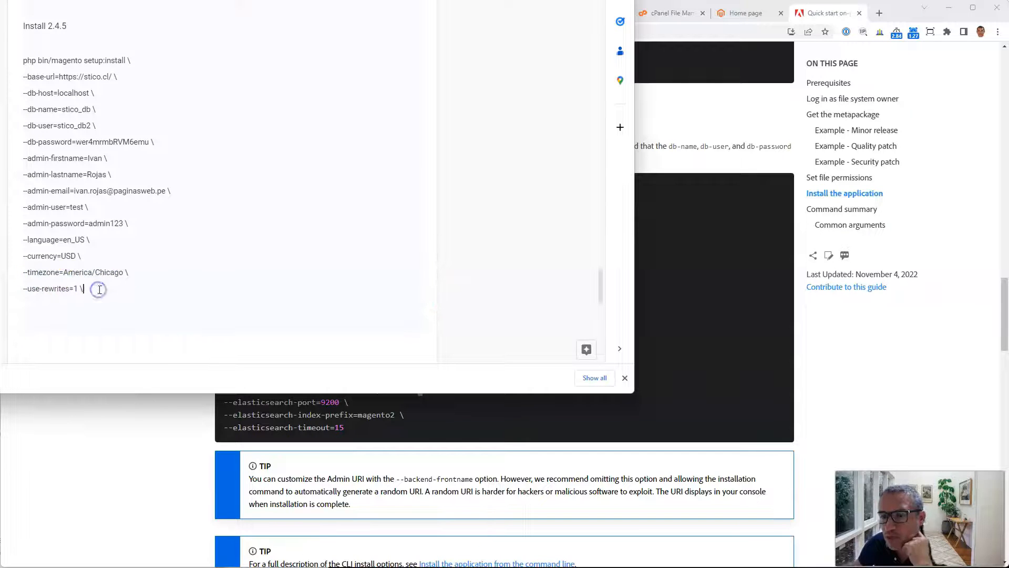
Step: Copy the entire setup:install command from the notes document and close the notes window
drag(90, 289, 13, 65)
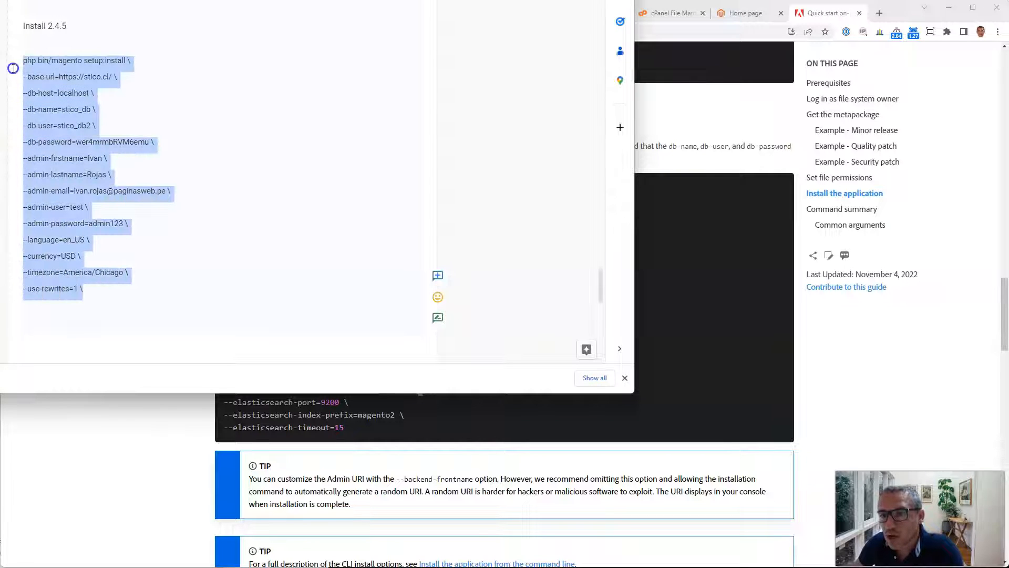
right_click(44, 94)
click(97, 130)
click(89, 293)
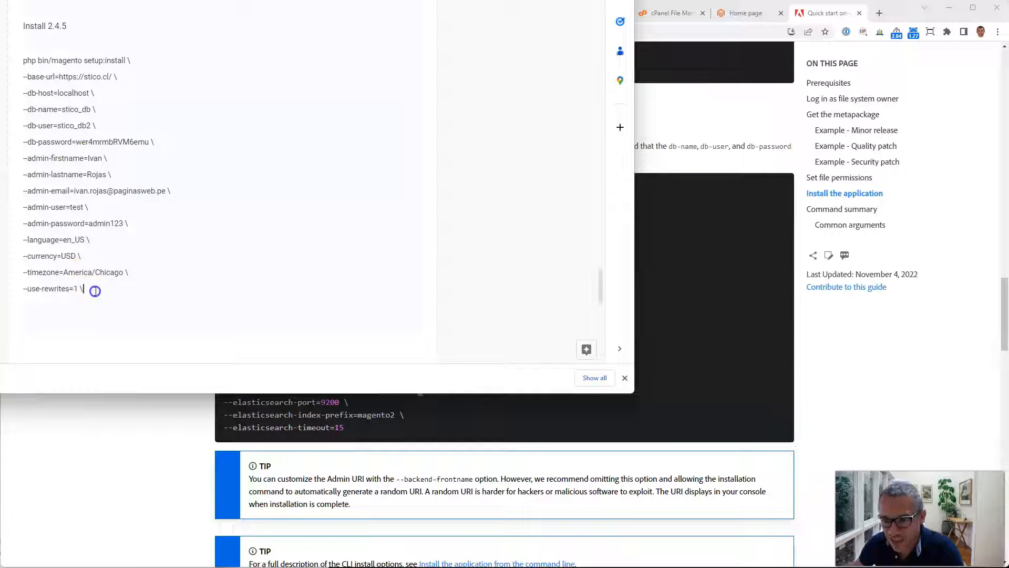
drag(526, 0, 111, 0)
click(424, 336)
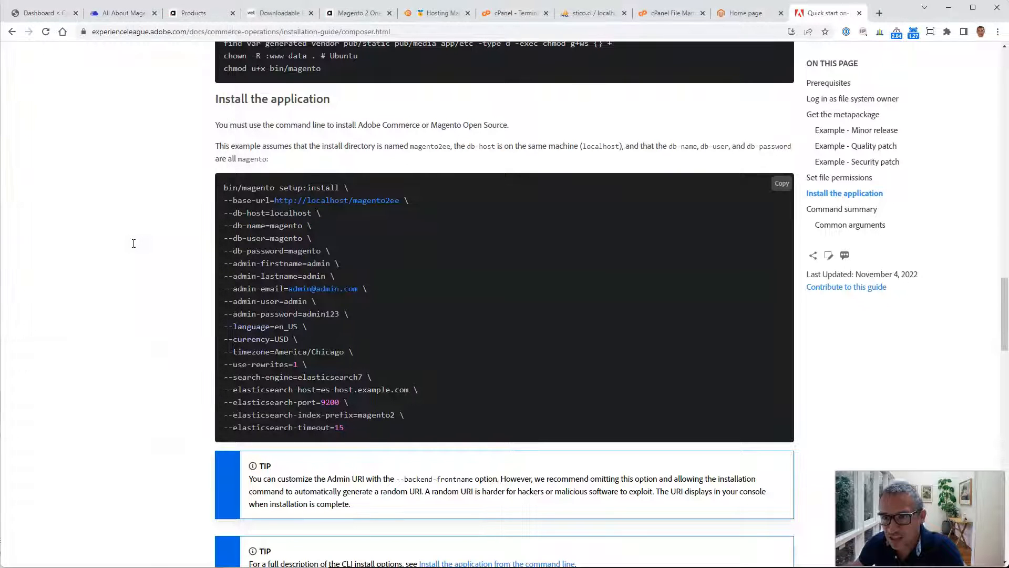
Step: Paste the setup:install command, including the database and admin passwords, into the Terminal and run it in public_html
click(513, 13)
right_click(465, 243)
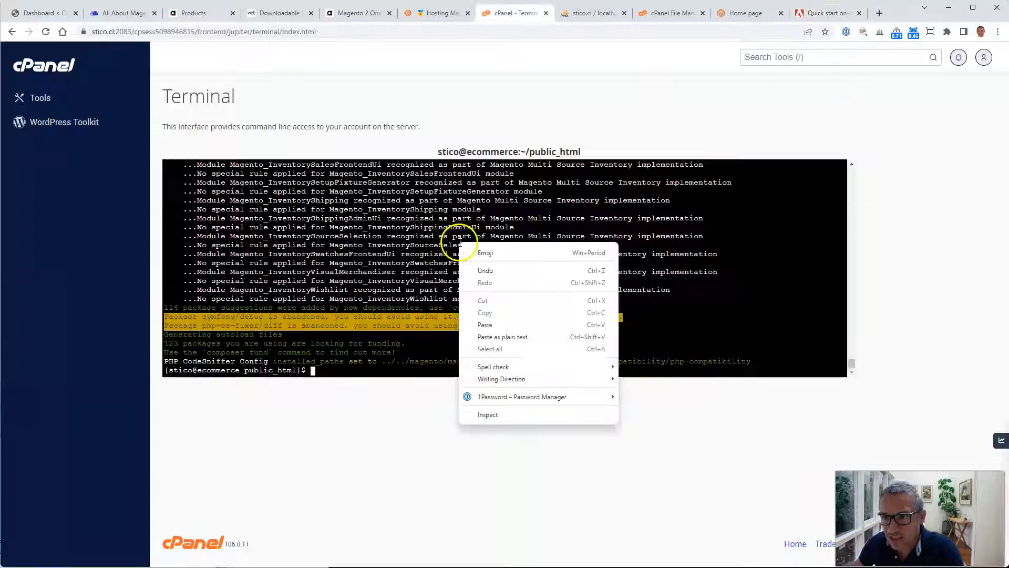
click(503, 326)
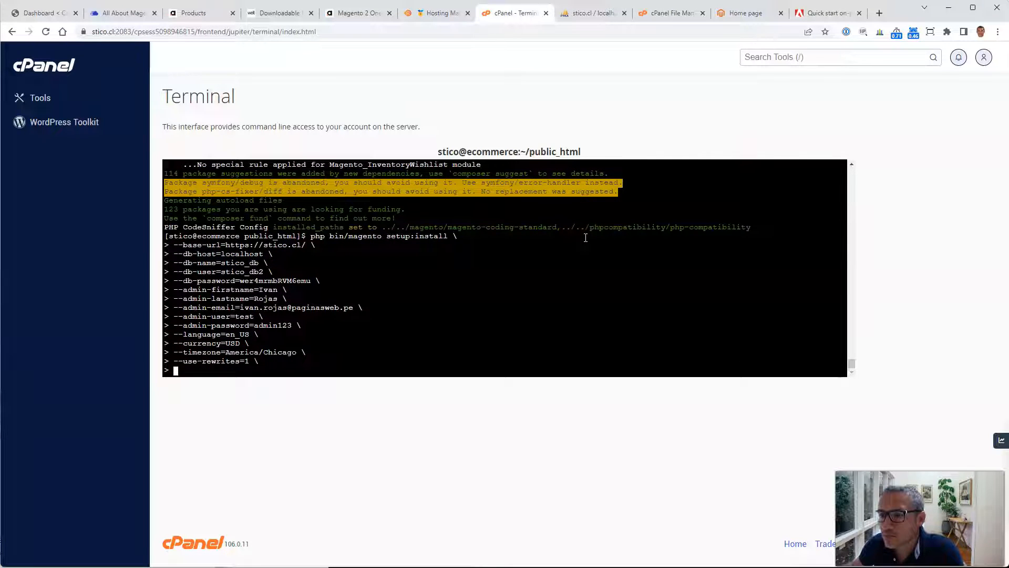
key(Return)
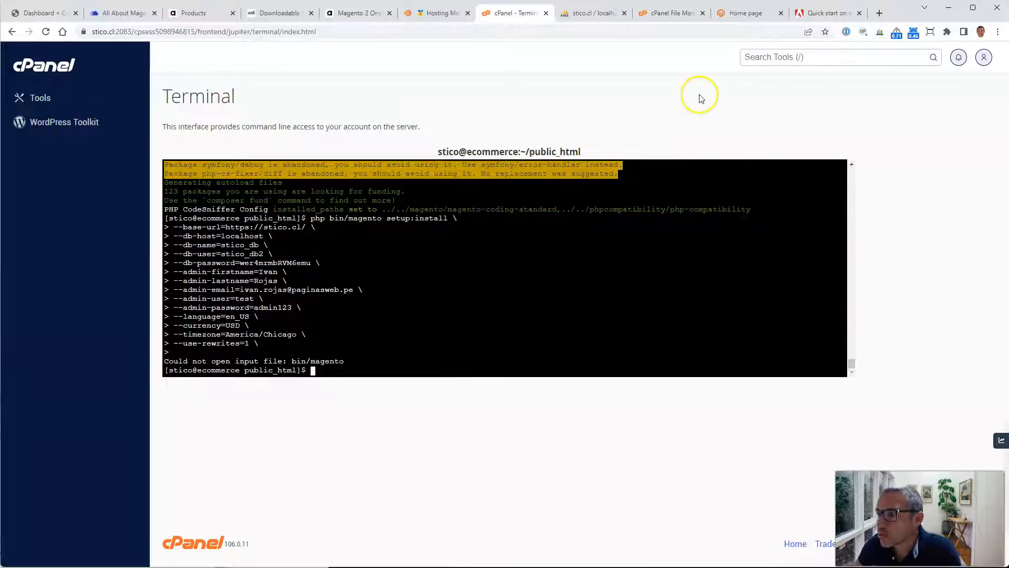
Step: Move all files and folders from project-community-edition up into public_html in File Manager
click(666, 15)
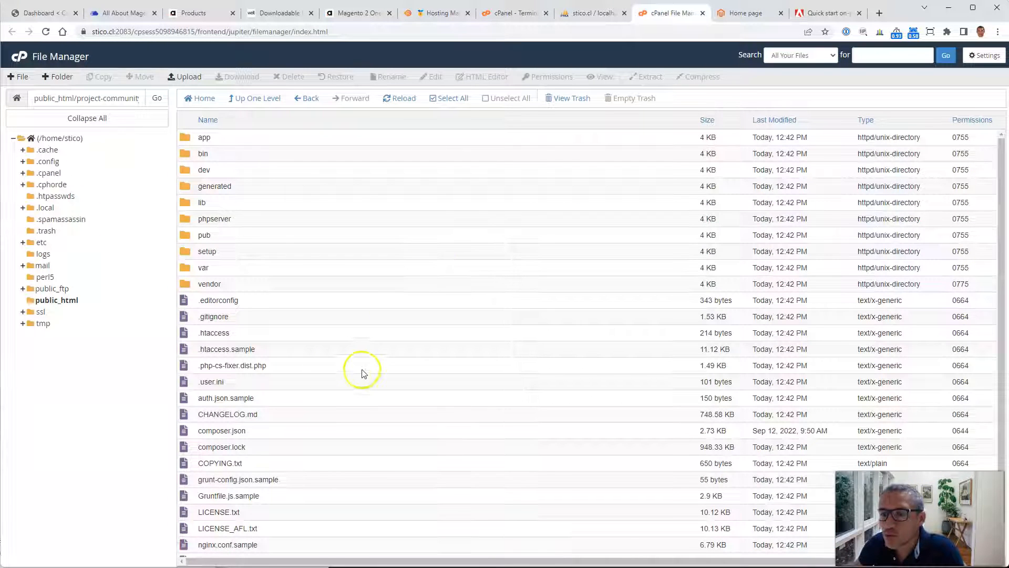
click(54, 302)
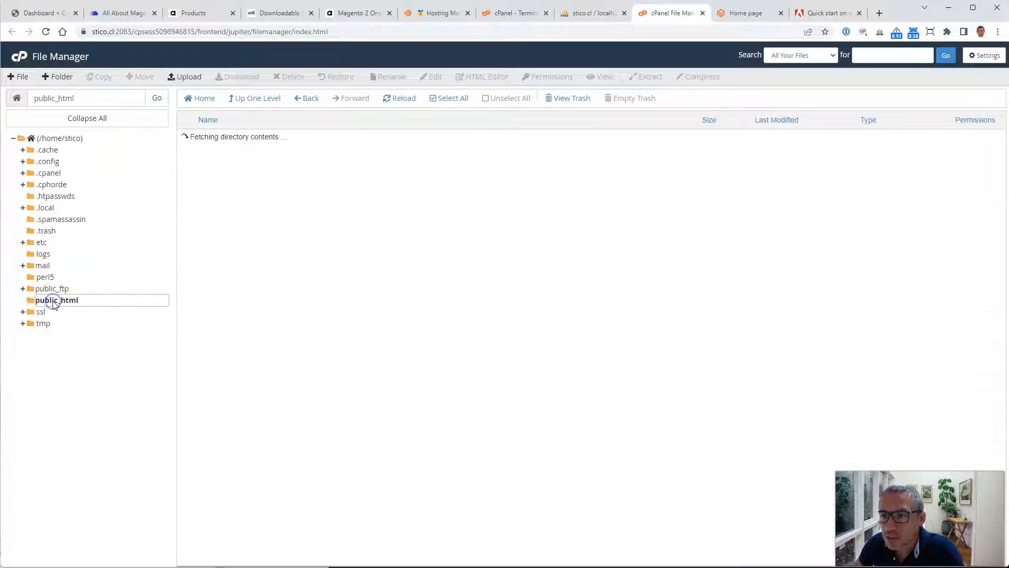
double_click(255, 140)
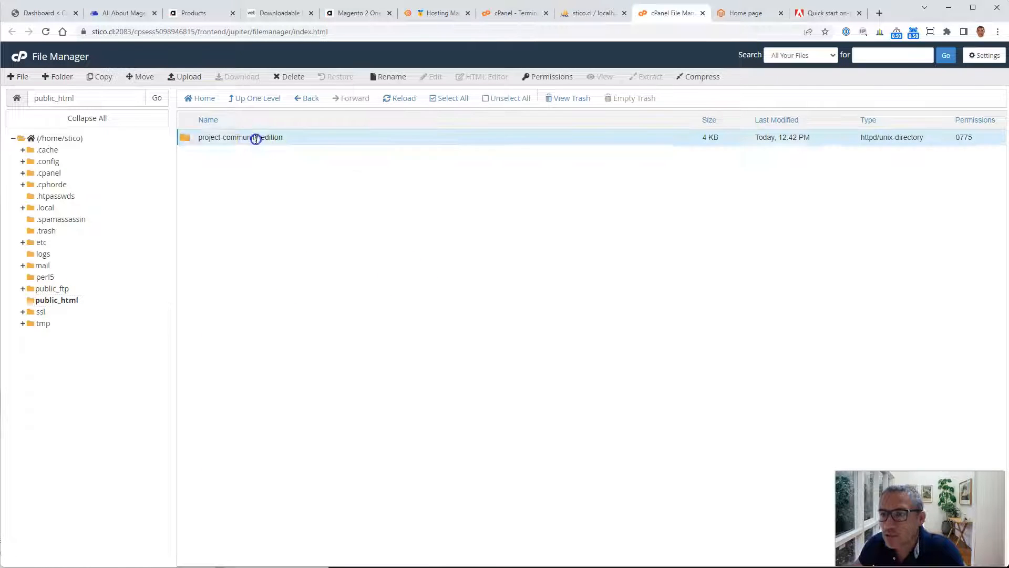
click(321, 139)
double_click(295, 138)
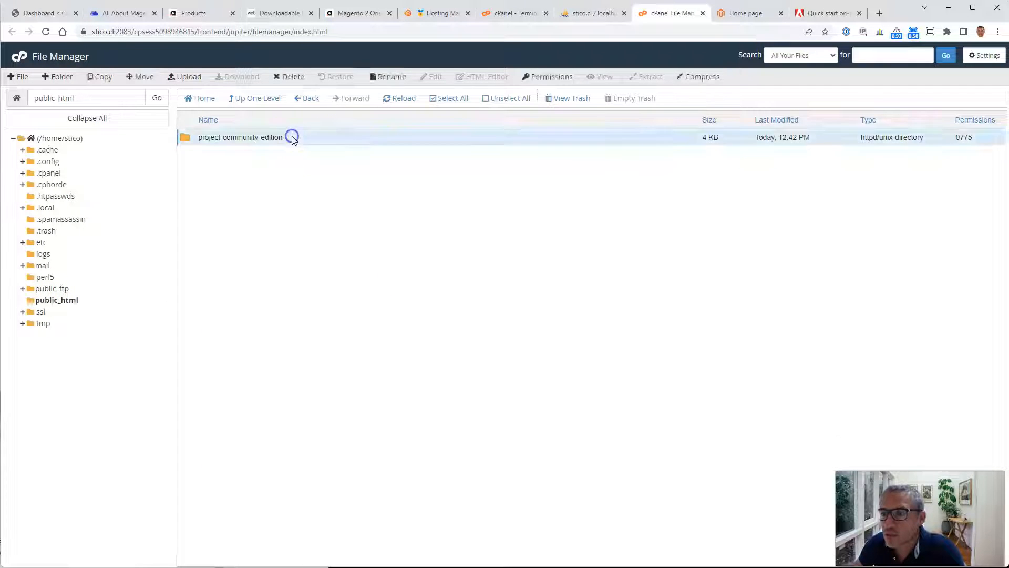
click(372, 350)
click(451, 102)
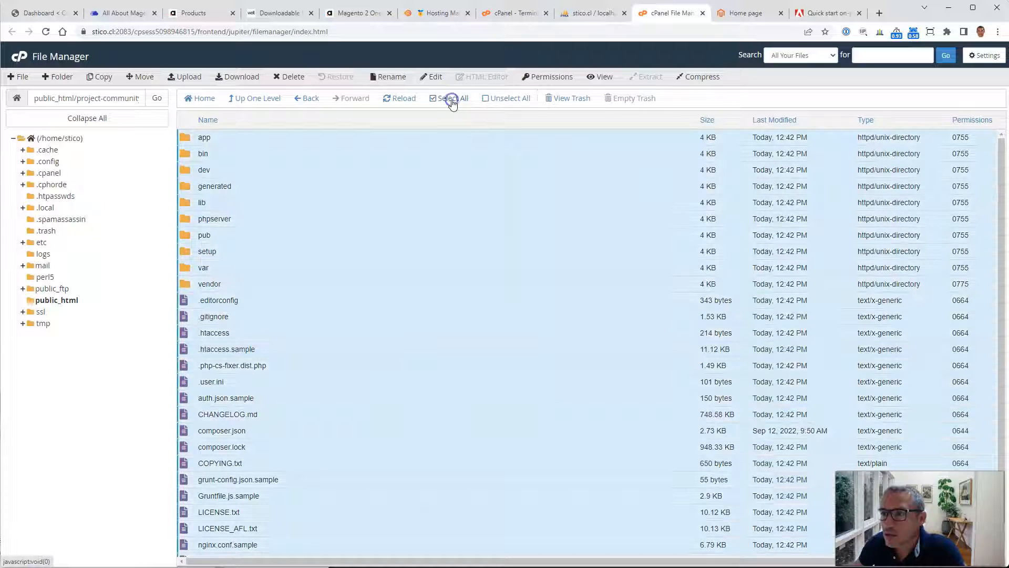
click(140, 76)
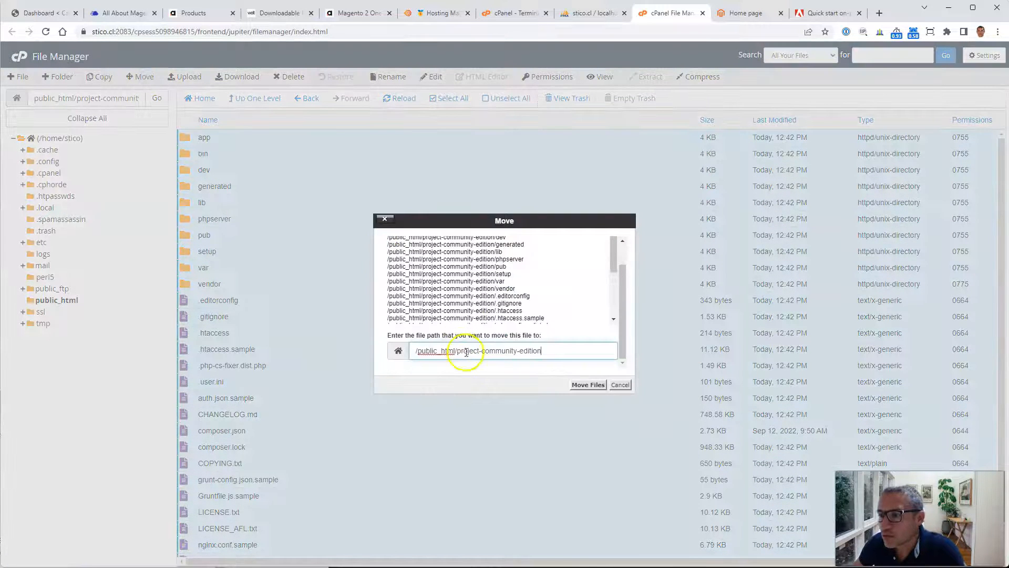
drag(456, 351, 578, 351)
key(BackSpace)
click(580, 389)
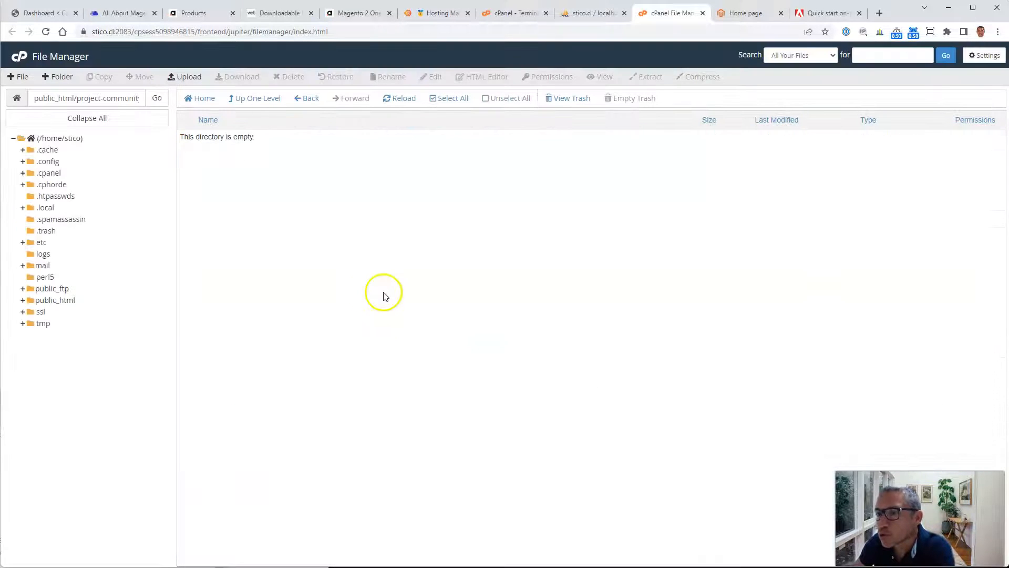
Step: Delete the now empty project-community-edition folder from public_html, moving it to the trash
click(55, 299)
click(319, 238)
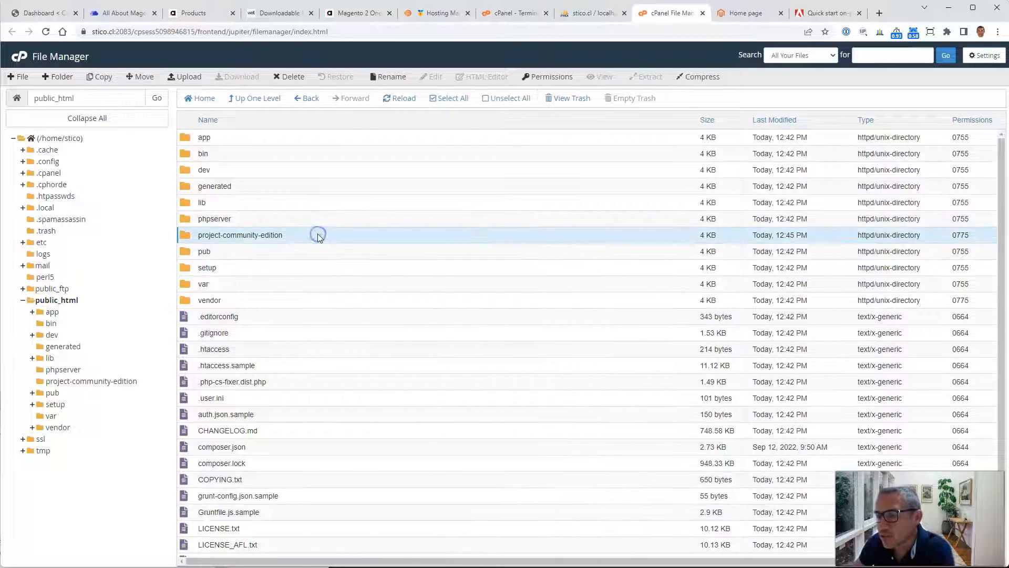
click(291, 76)
click(473, 308)
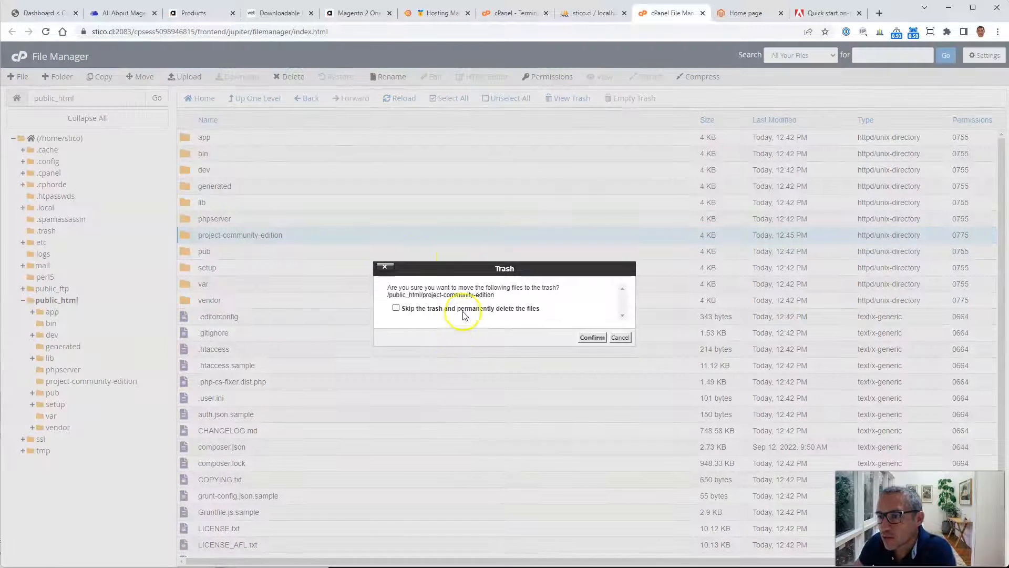
click(592, 337)
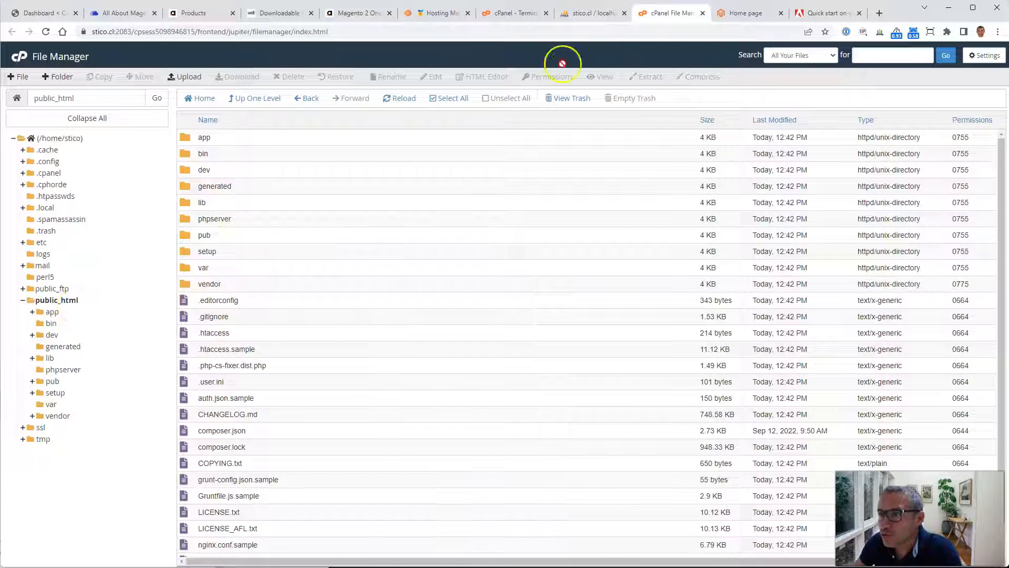
Step: Rerun the single-line setup:install command in the Terminal and wait for the installation to finish
click(505, 13)
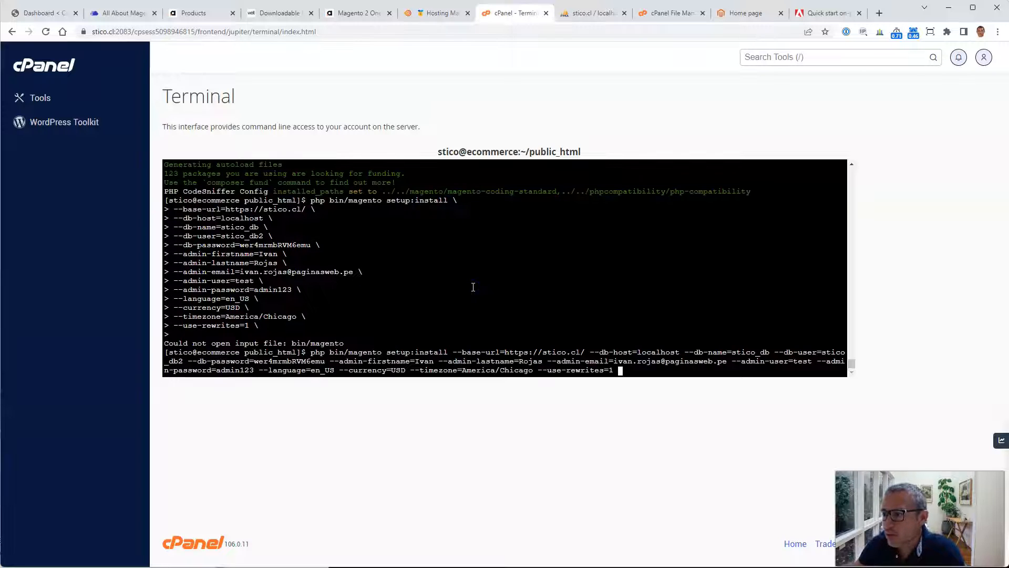
key(Return)
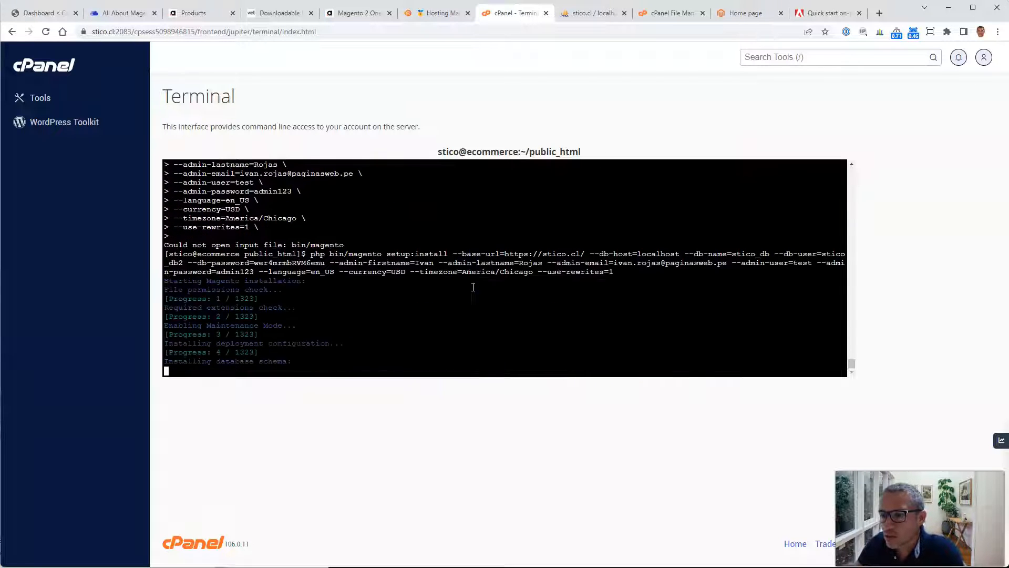
click(408, 315)
click(415, 476)
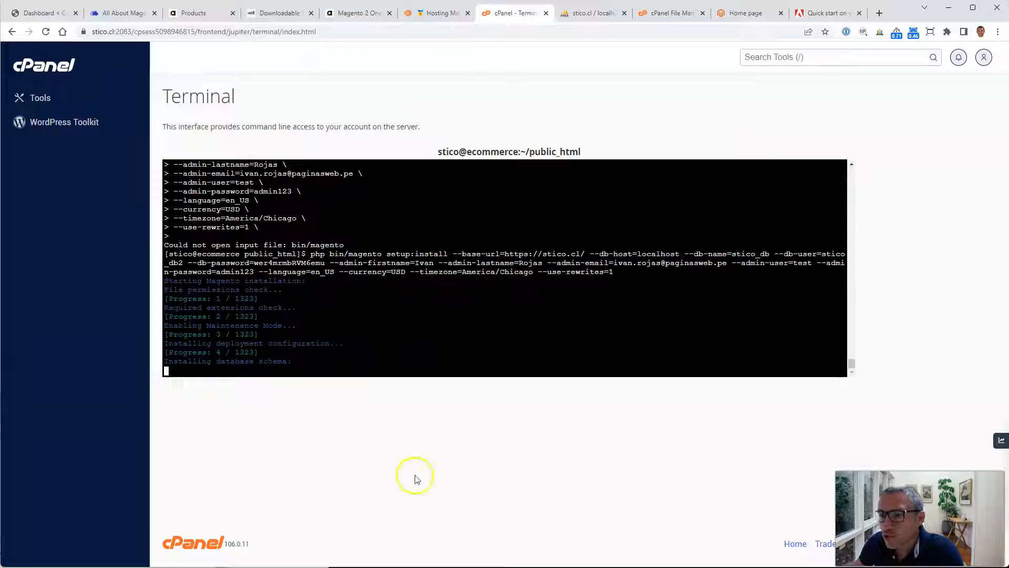
click(406, 465)
click(411, 464)
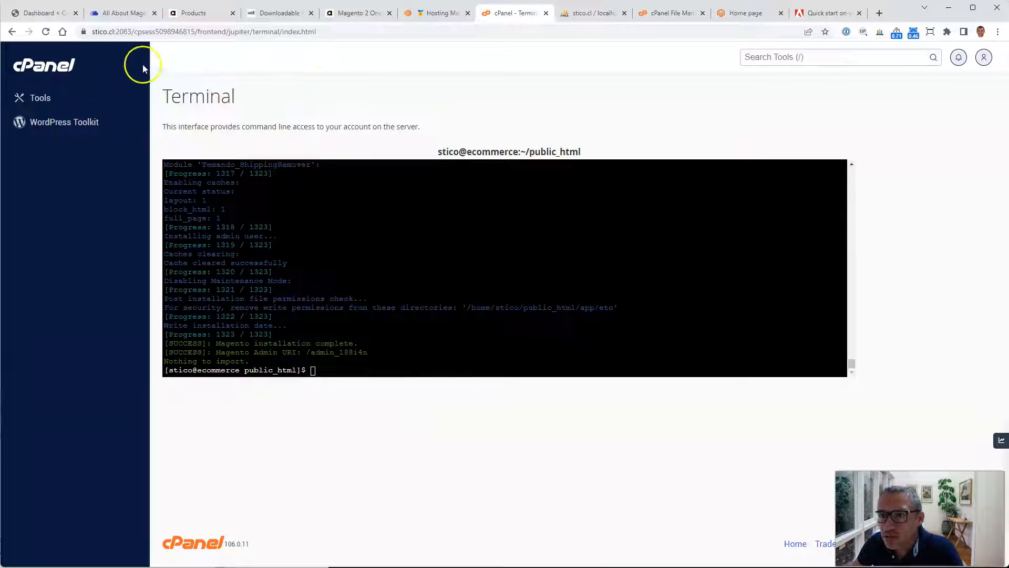
Step: Open the new Magento storefront at stico.cl in the browser
double_click(102, 32)
drag(101, 32, 90, 32)
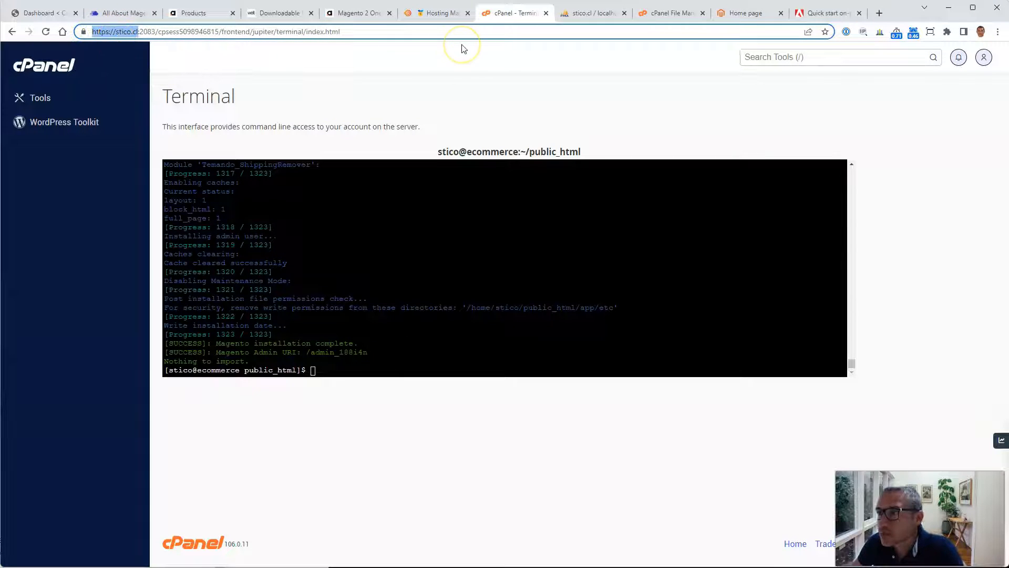
click(827, 13)
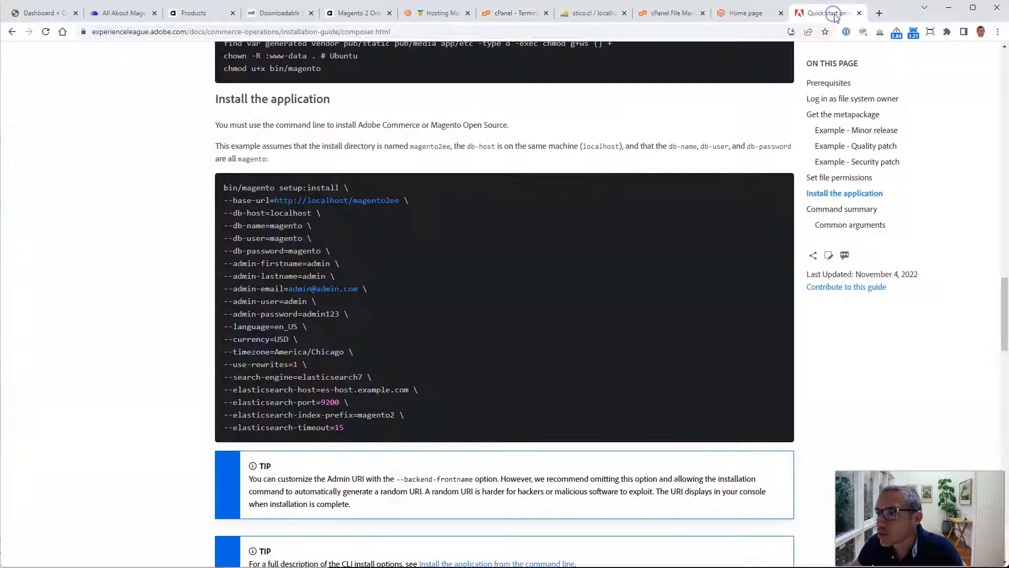
scroll(462, 420, down, 5)
scroll(462, 420, down, 18)
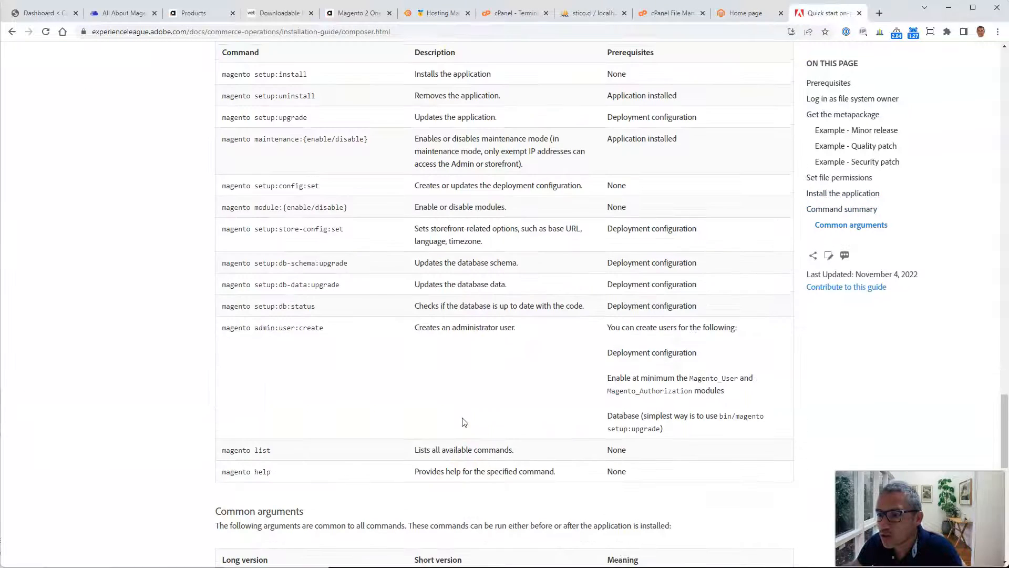
click(496, 32)
text(stico.cl/)
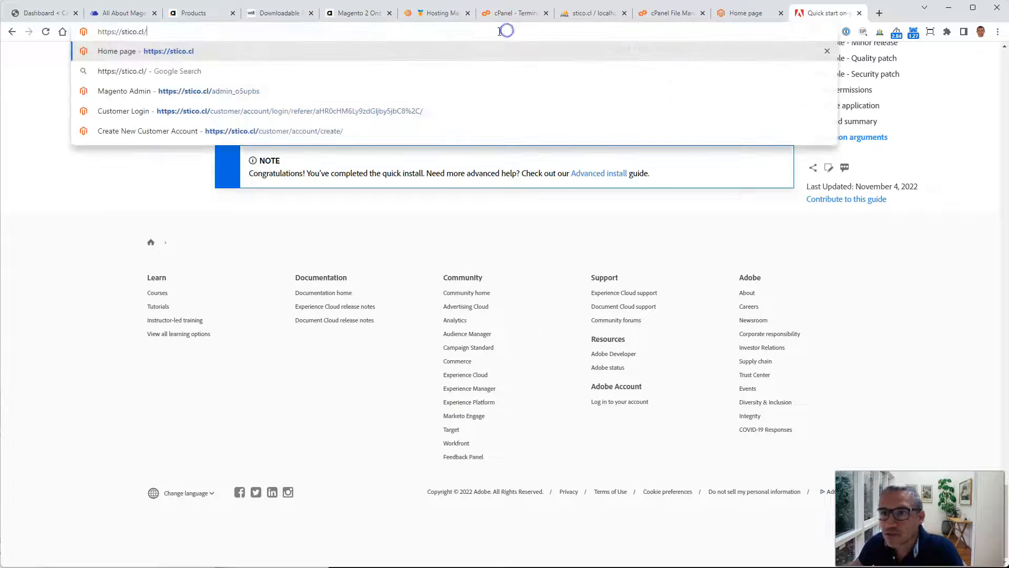
key(Return)
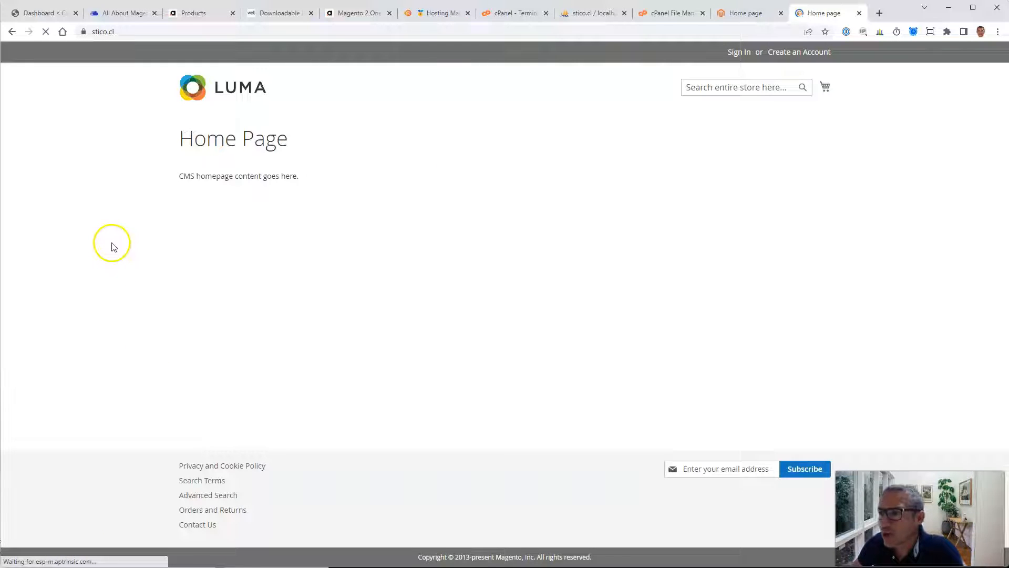
Step: Browse the storefront's Create an Account, home and Contact Us pages
click(740, 56)
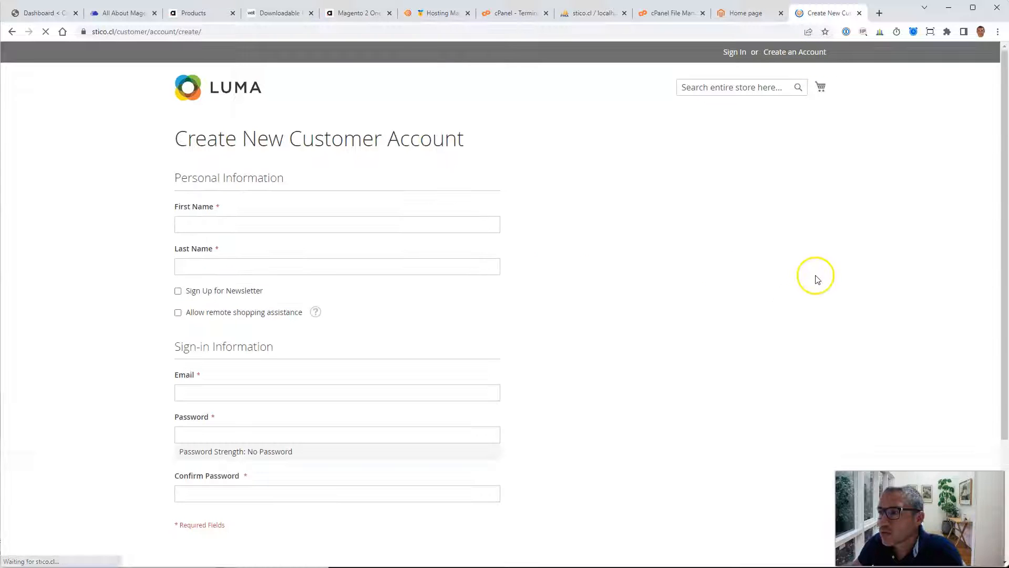
click(216, 83)
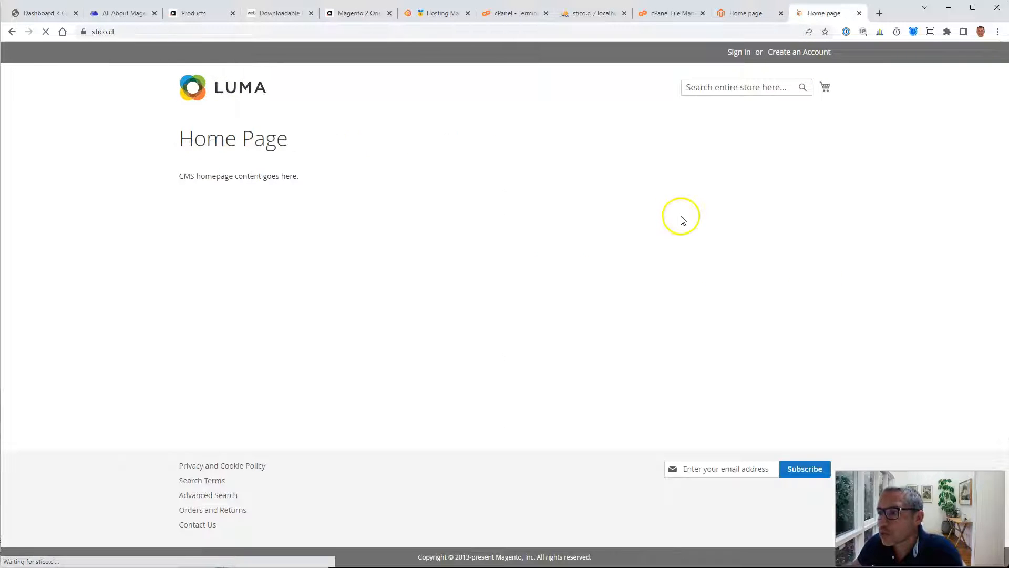
click(197, 524)
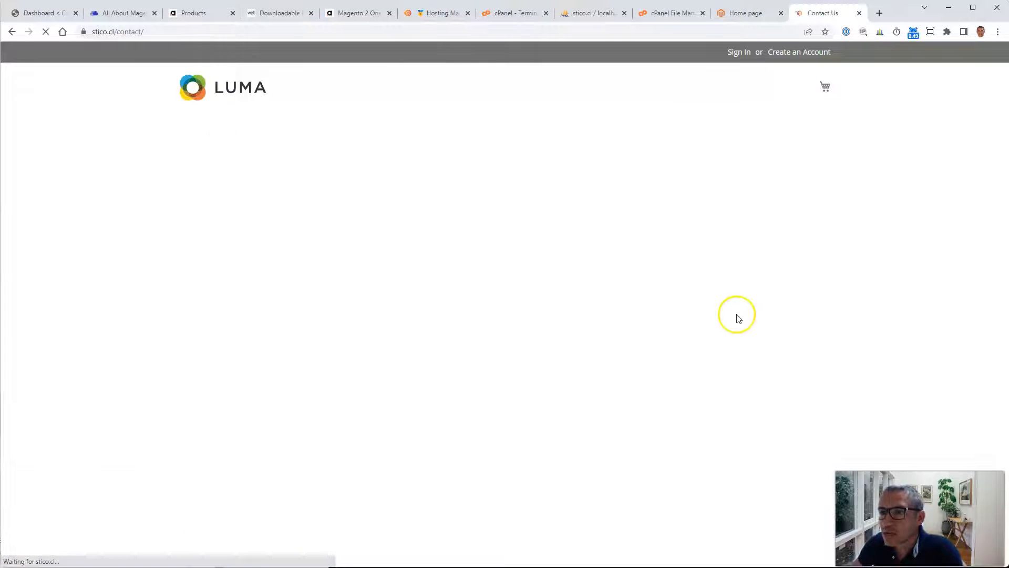
click(782, 57)
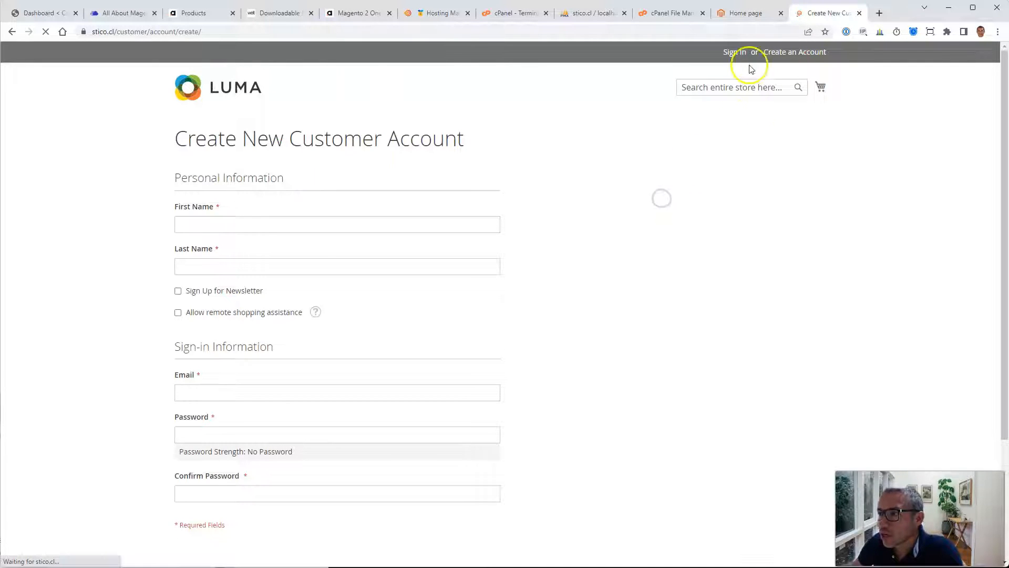
Step: Open the stico_db database in phpMyAdmin and browse both pages of its table list
click(745, 15)
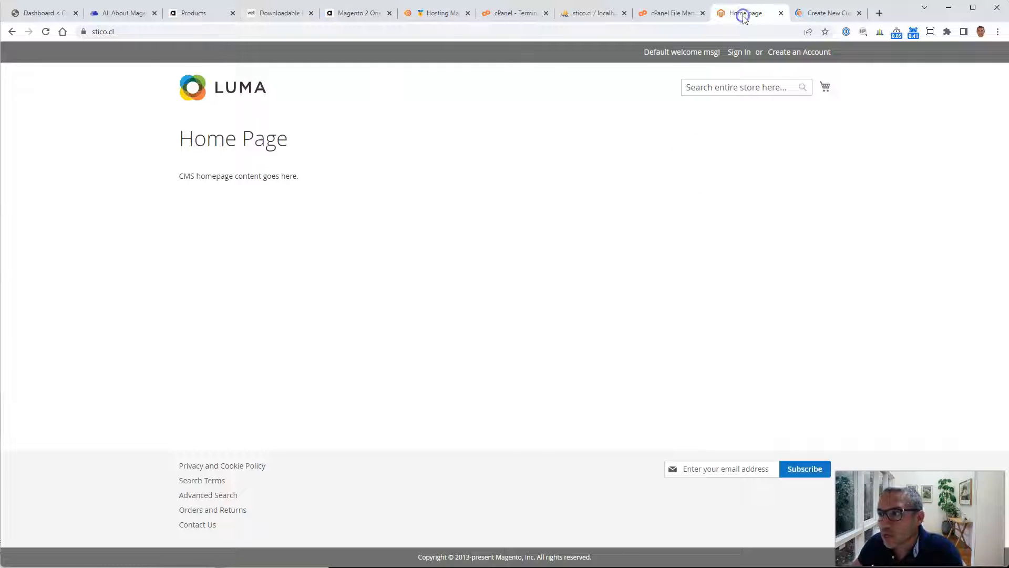
click(826, 16)
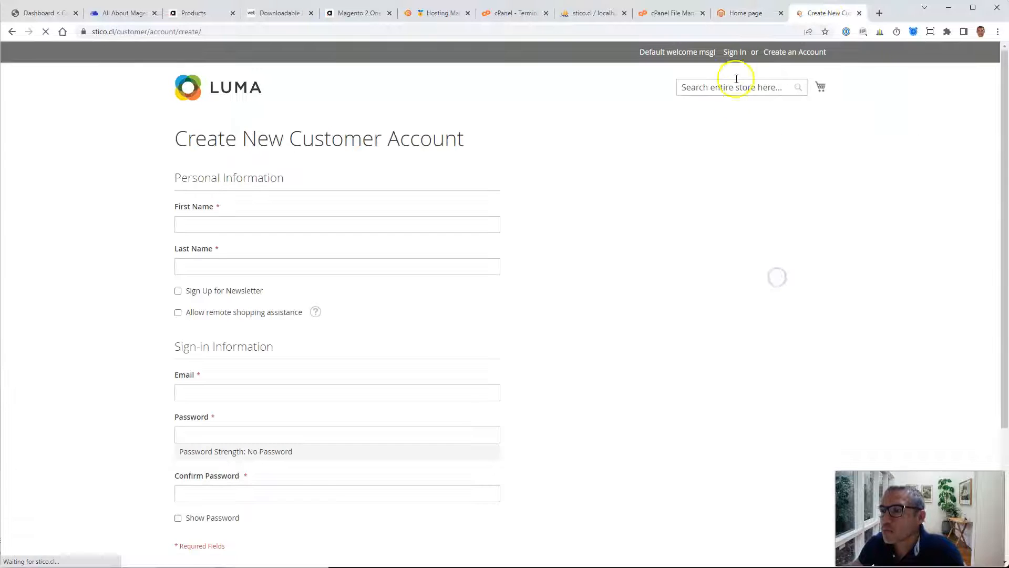
click(736, 13)
click(663, 20)
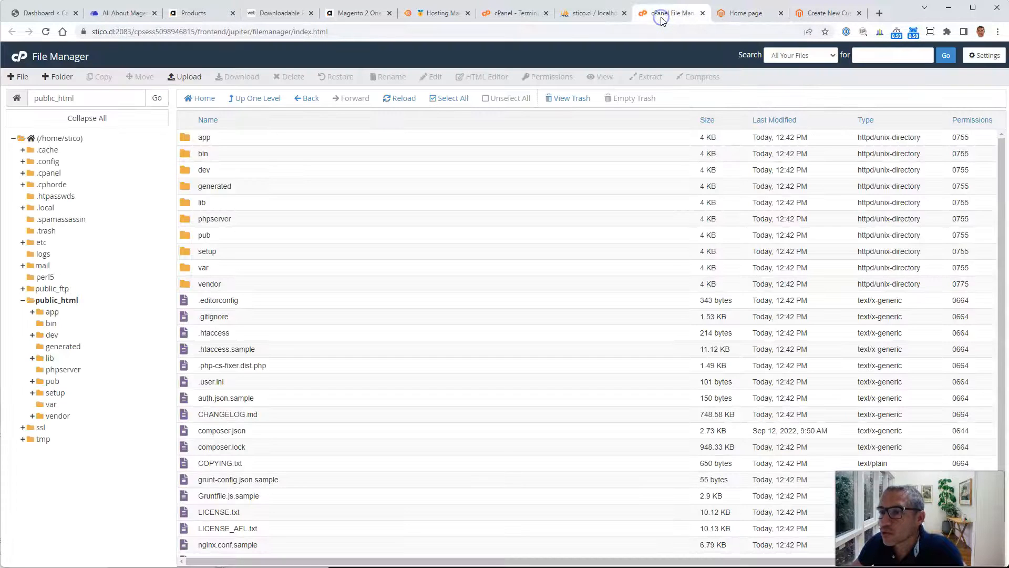
click(589, 18)
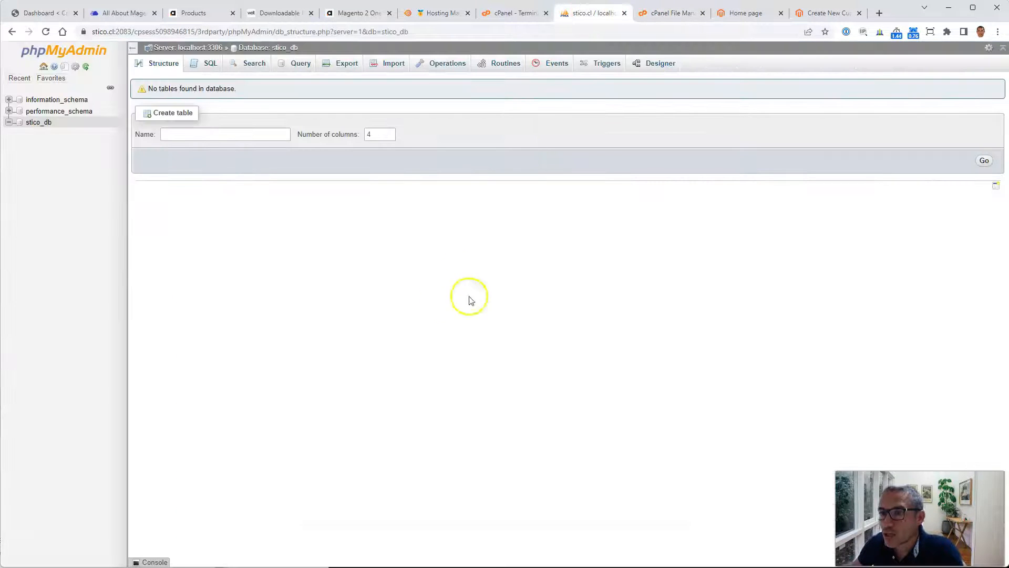
click(44, 124)
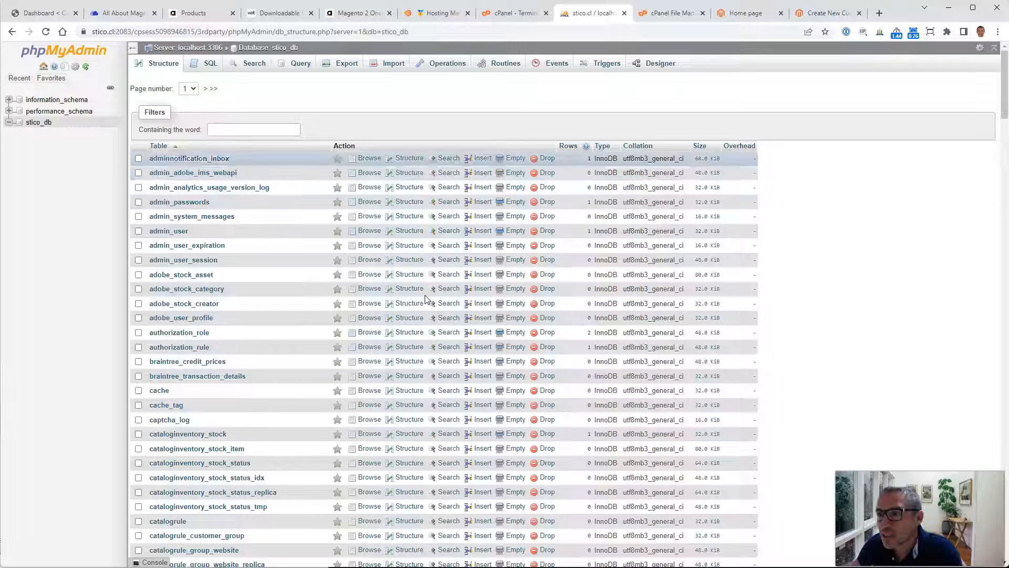
drag(1005, 57, 983, 541)
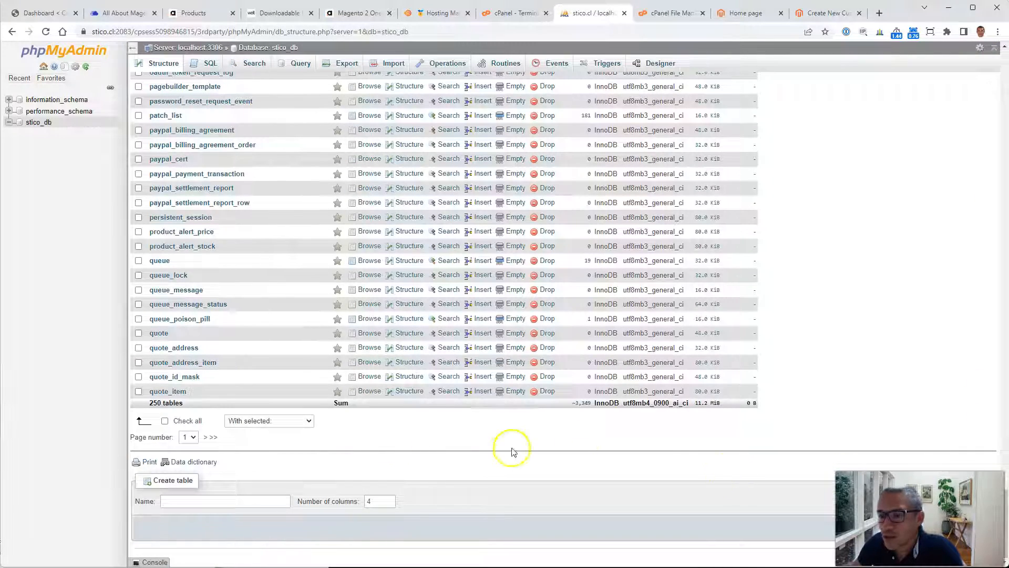
click(210, 437)
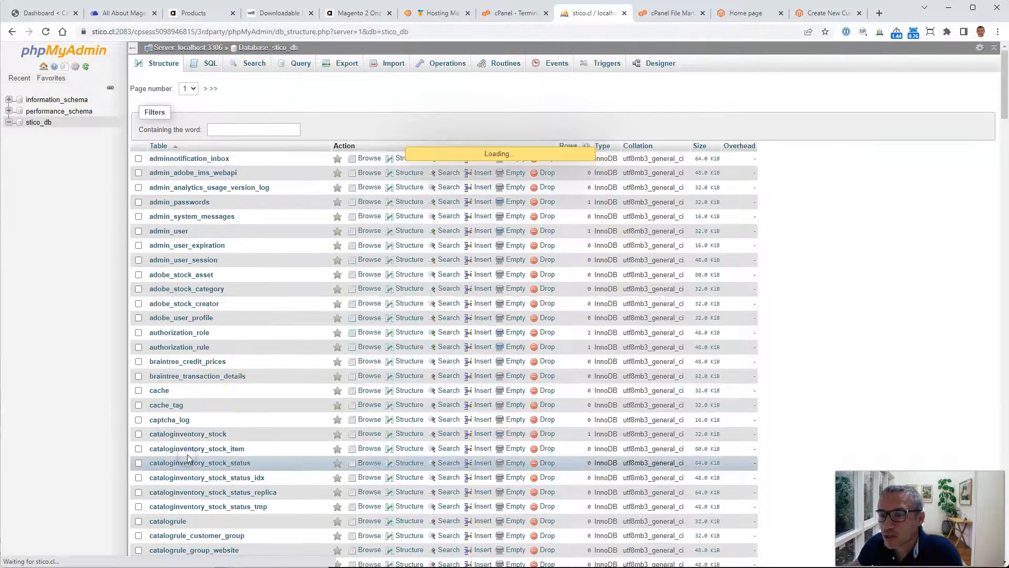
scroll(329, 371, down, 20)
scroll(337, 373, down, 3)
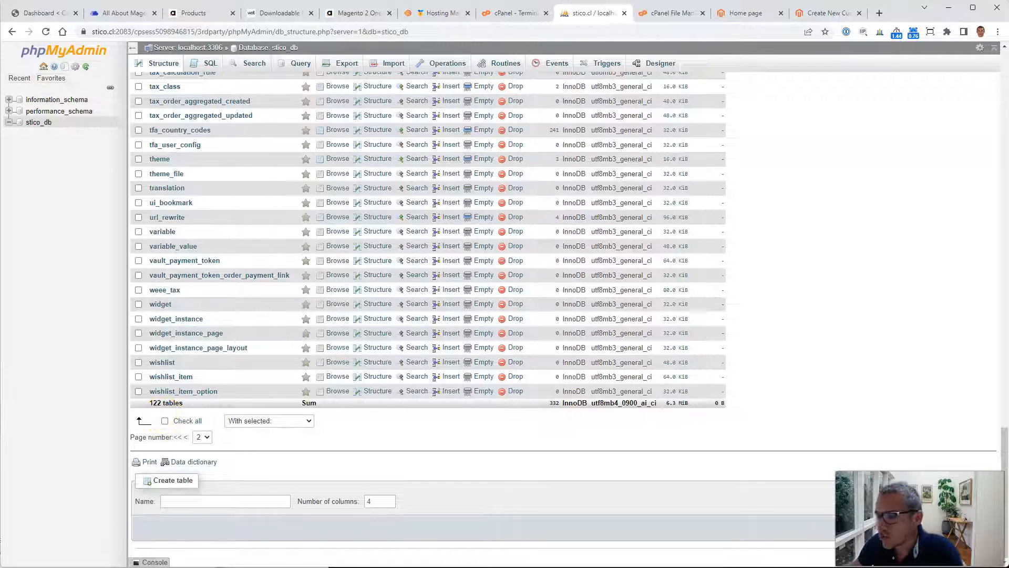
Step: Add the table counts of both pages, 250 + 144, in the Calculator app
key(XF86Calculator)
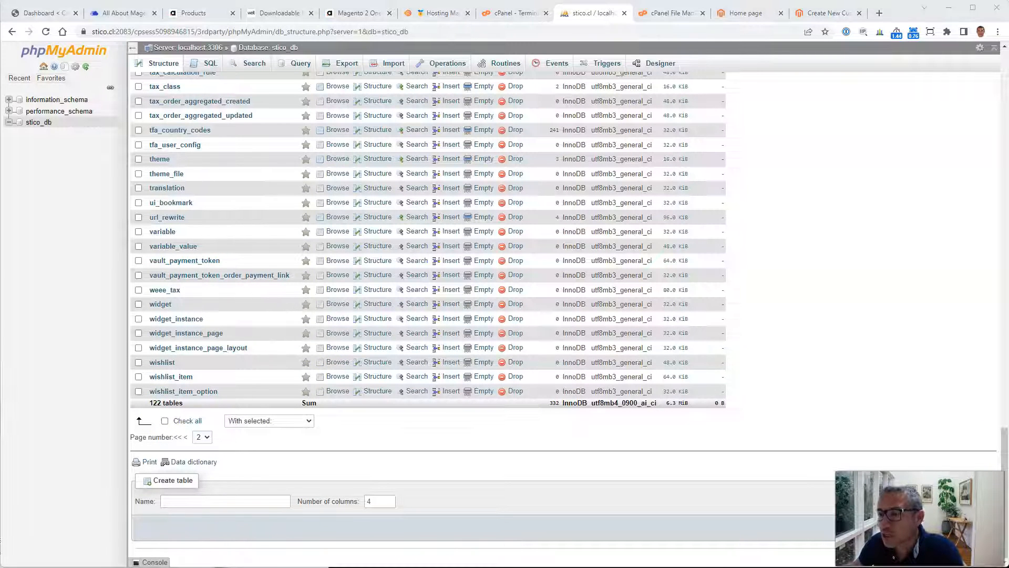
drag(45, 0, 619, 201)
text(250)
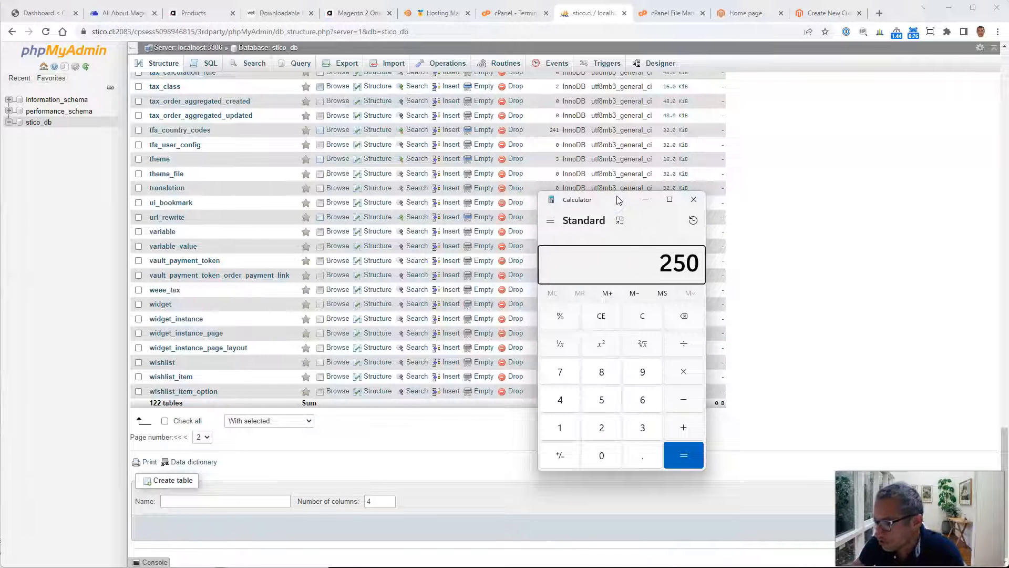
text( + 144)
key(Return)
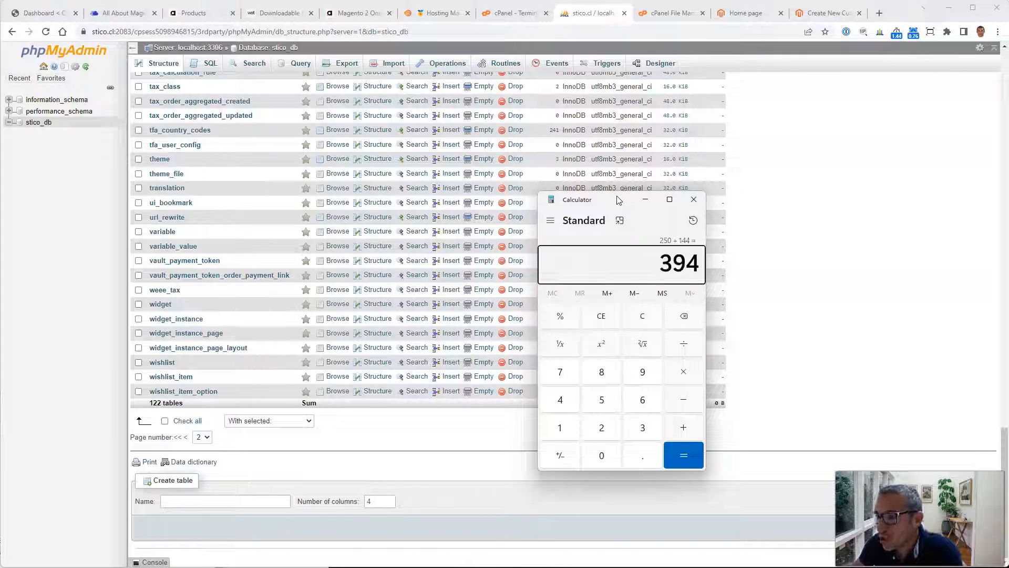
drag(618, 200, 583, 567)
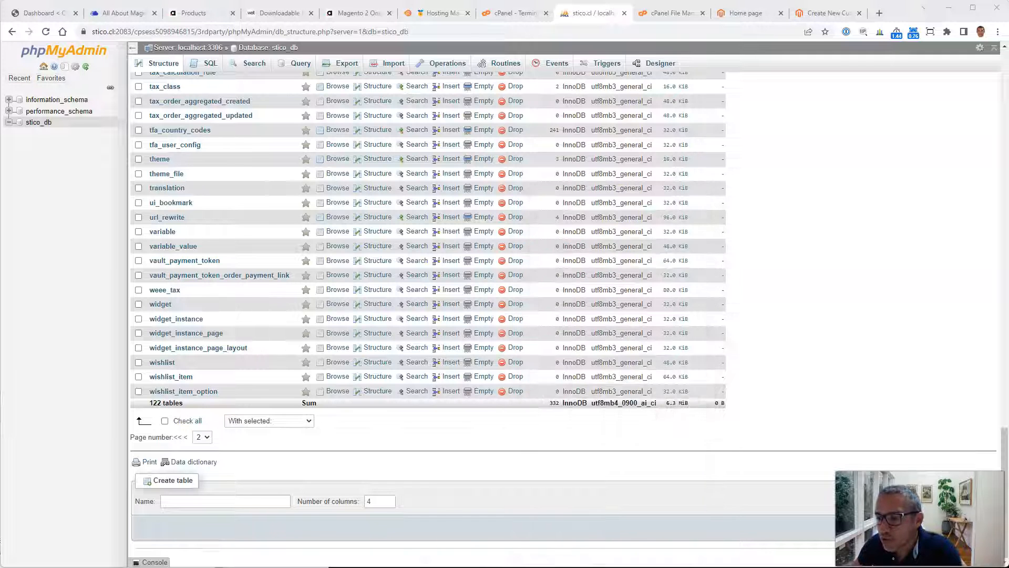
Step: Copy the Magento Admin URI from the installation output in the cPanel Terminal
click(824, 377)
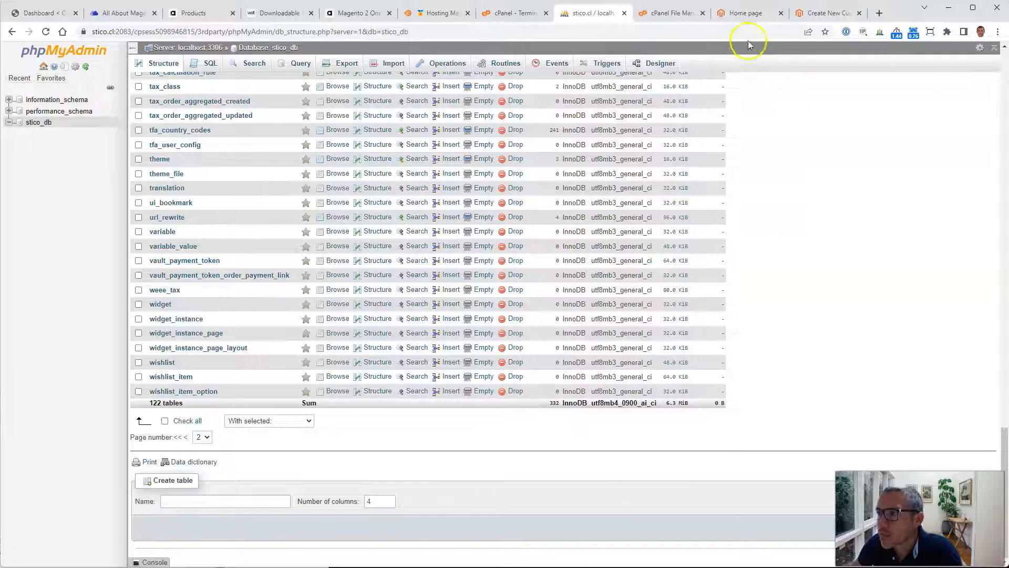
click(514, 12)
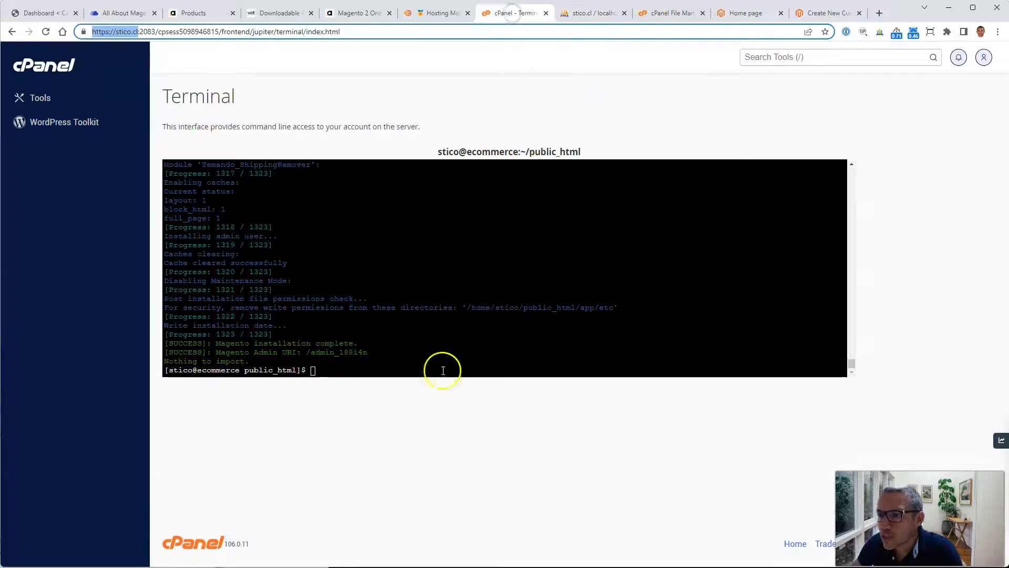
drag(306, 352, 361, 353)
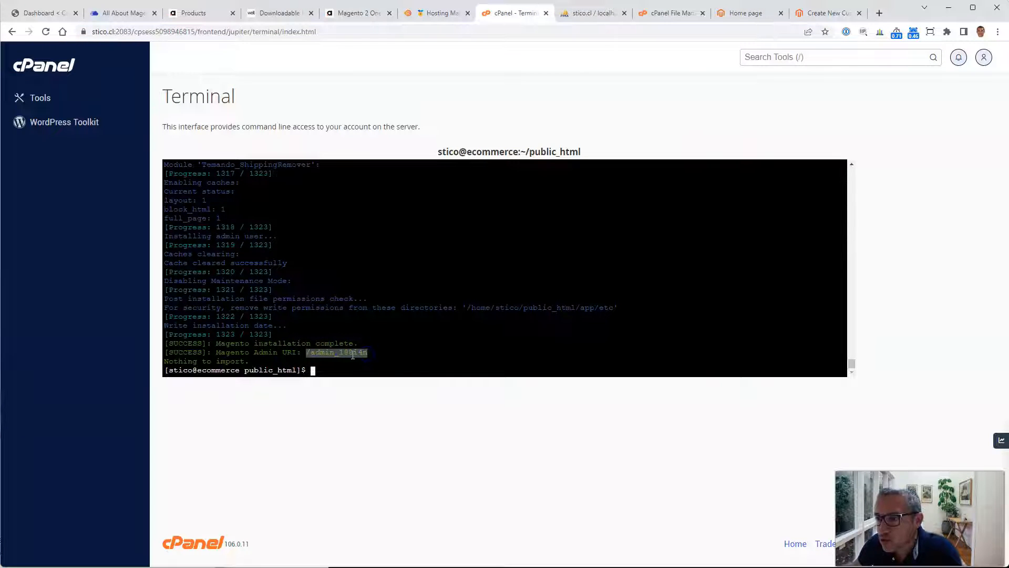
right_click(353, 356)
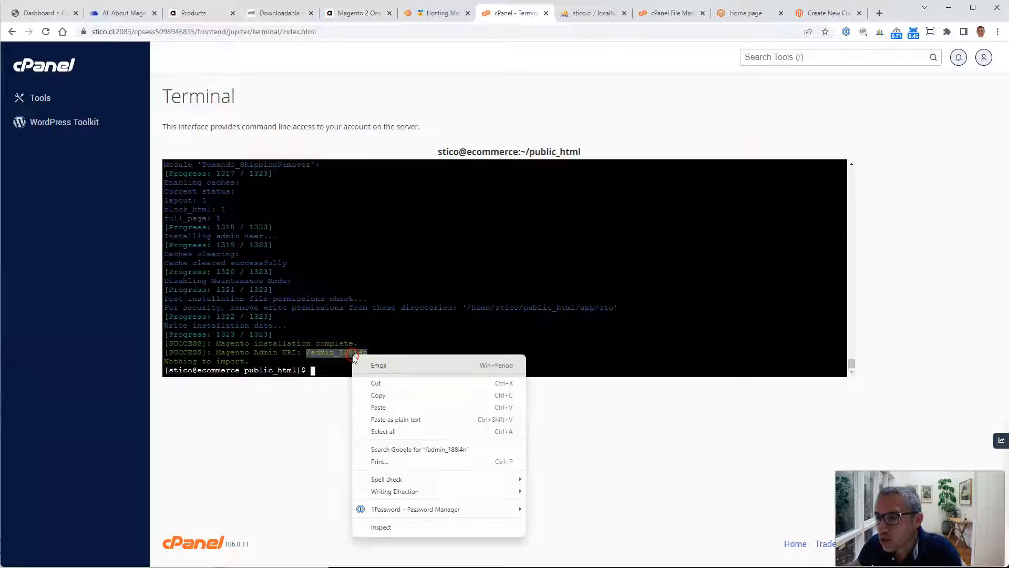
click(411, 398)
Step: Try to open the admin URI by pasting it into the storefront tab's address
key(ctrl+9)
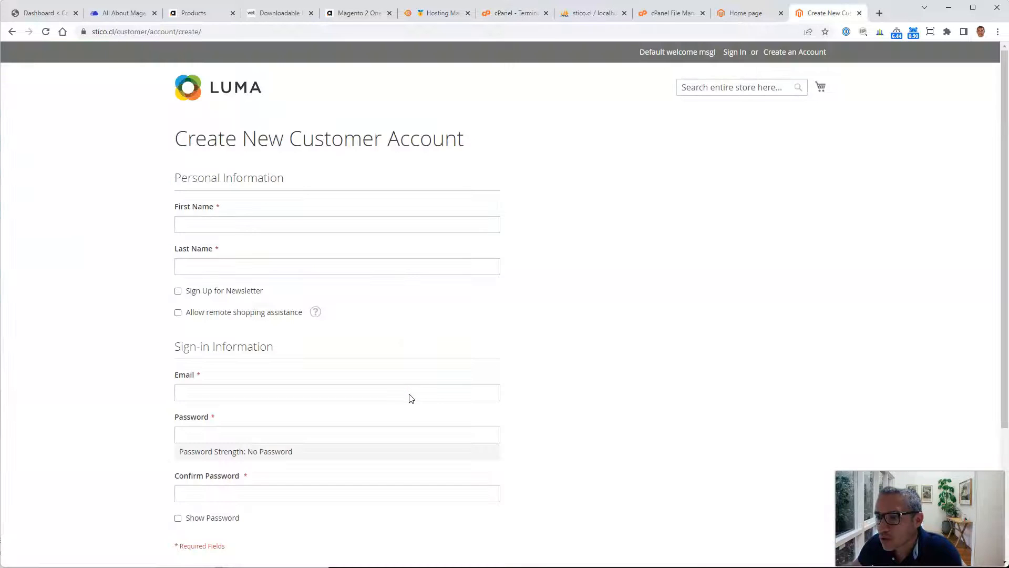
drag(146, 32, 348, 39)
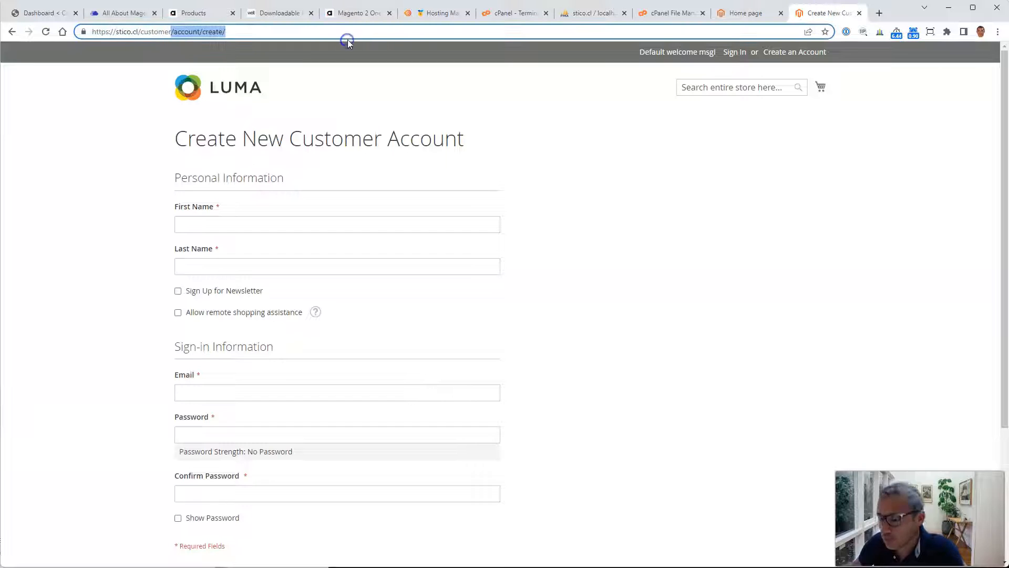
key(ctrl+v)
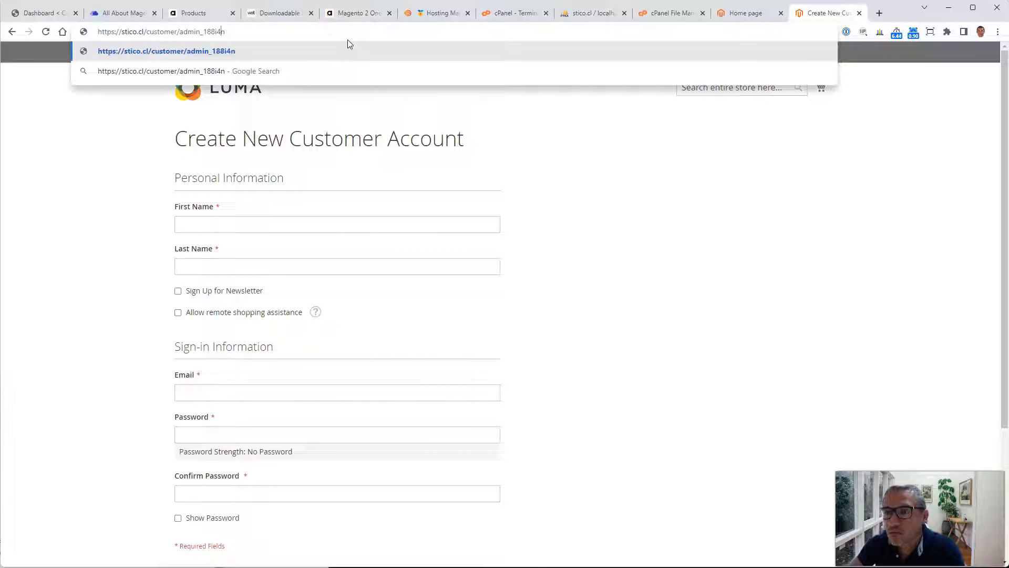
key(BackSpace)
key(BackSpace)
key(BackSpace)
key(BackSpace)
key(BackSpace)
key(BackSpace)
key(BackSpace)
key(BackSpace)
key(BackSpace)
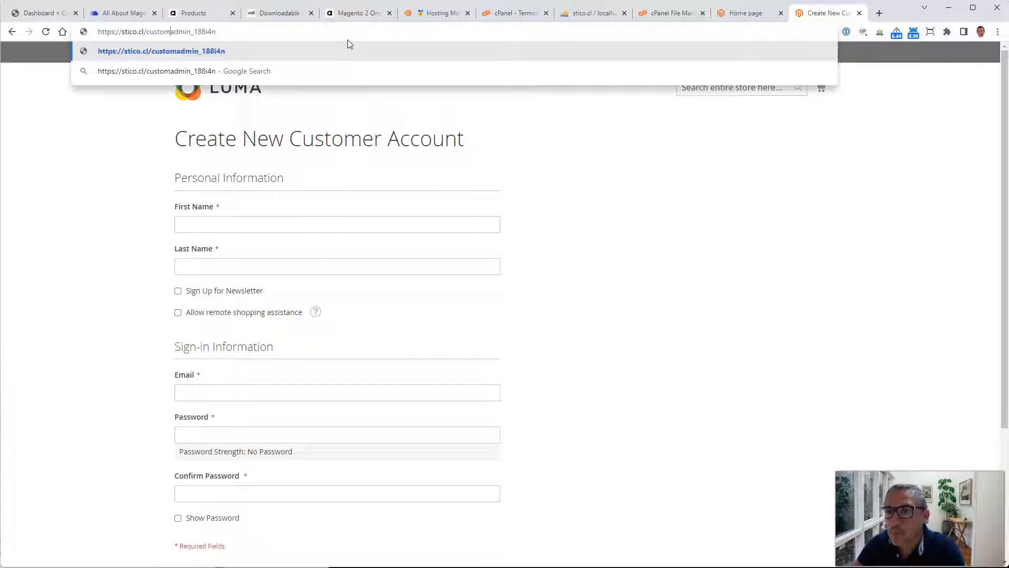
key(BackSpace)
key(Return)
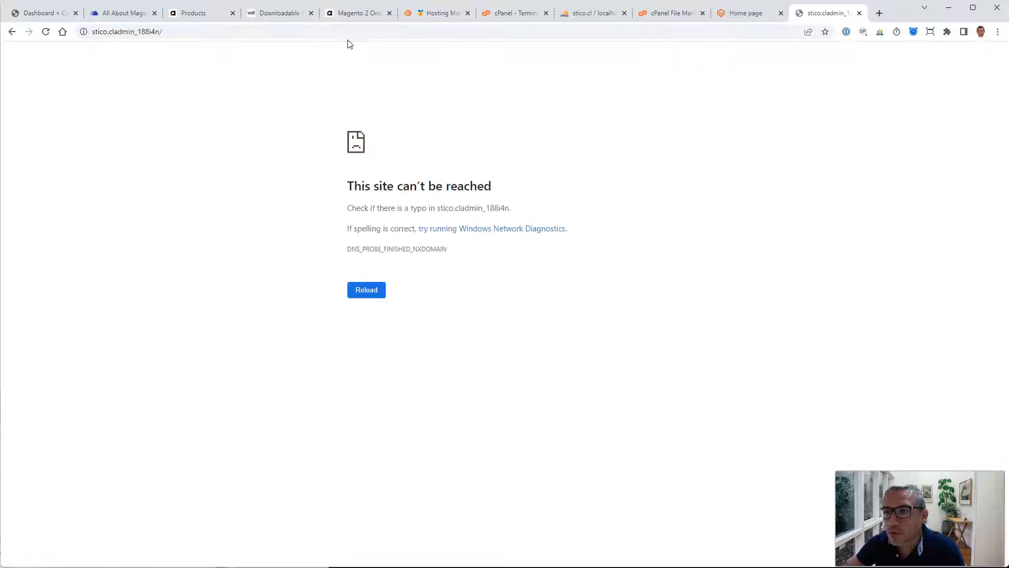
Step: Correct the address to stico.cl/admin_188i4n and open the Magento admin login page
click(335, 33)
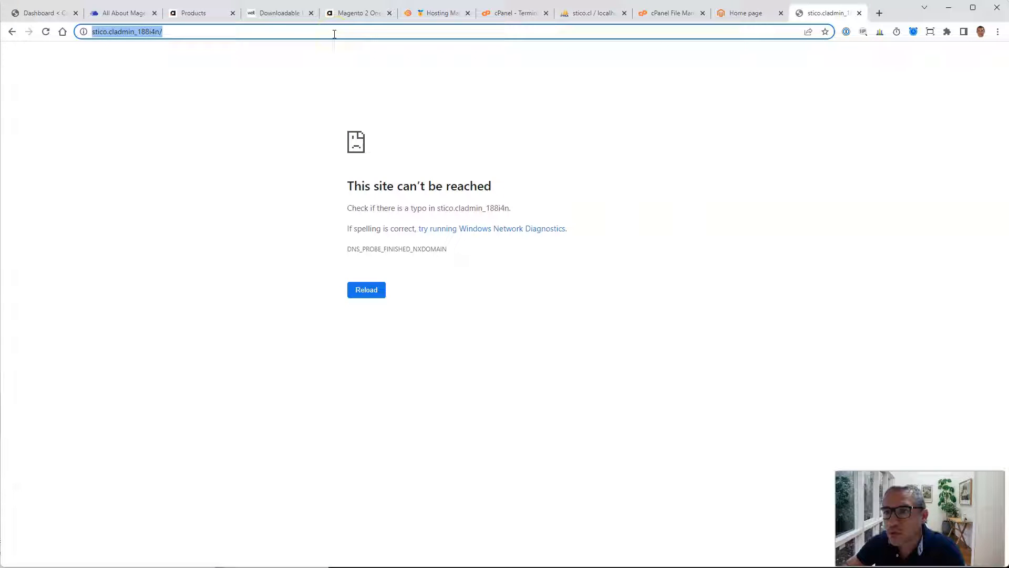
click(335, 35)
key(Left)
key(Left)
key(Left)
key(Left)
key(Left)
key(Left)
key(Left)
key(Left)
key(Left)
key(Left)
key(Left)
key(Left)
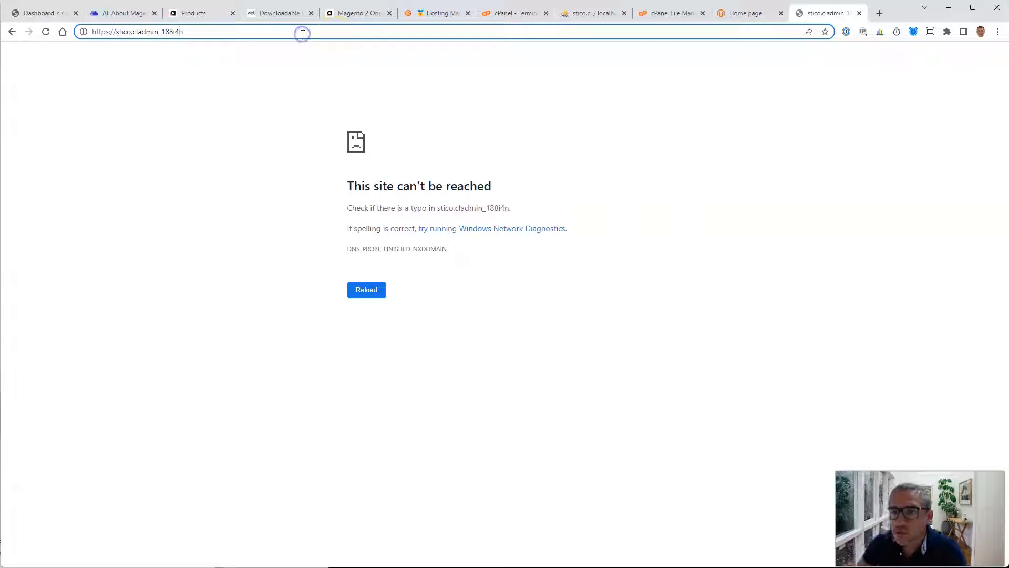
text(/)
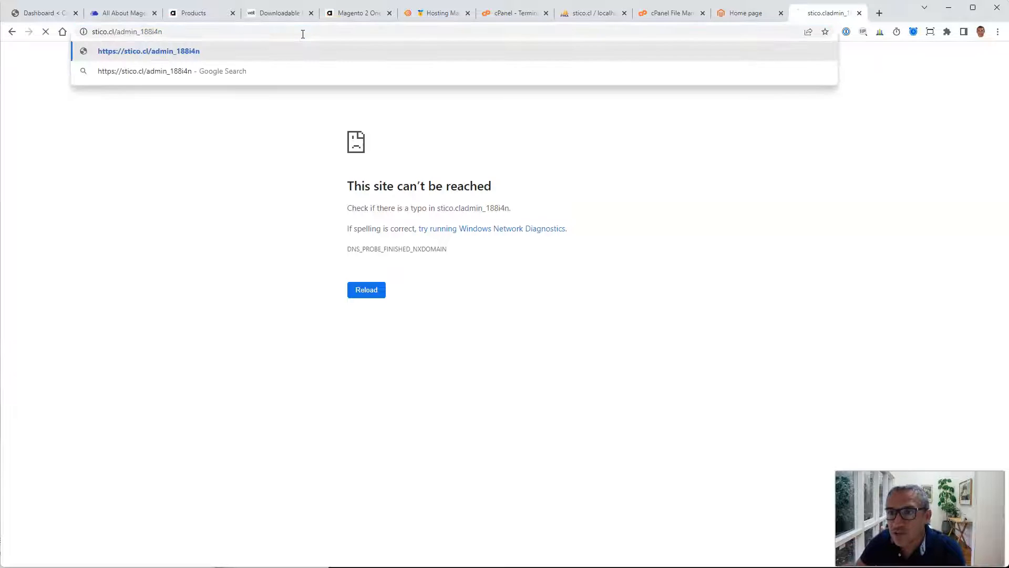
key(Return)
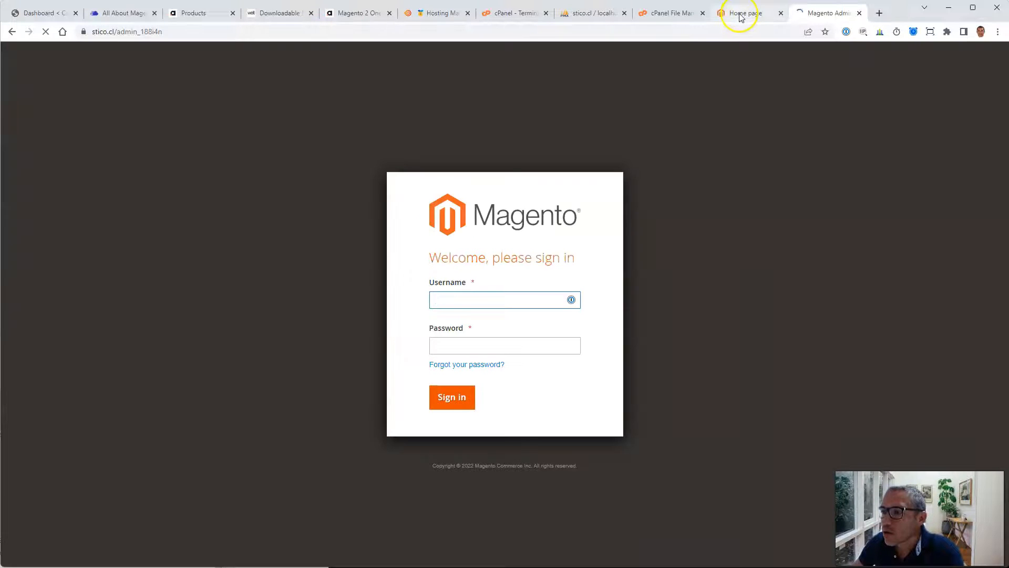
Step: Sign in to the Magento admin with the admin username and the pasted account password
click(489, 303)
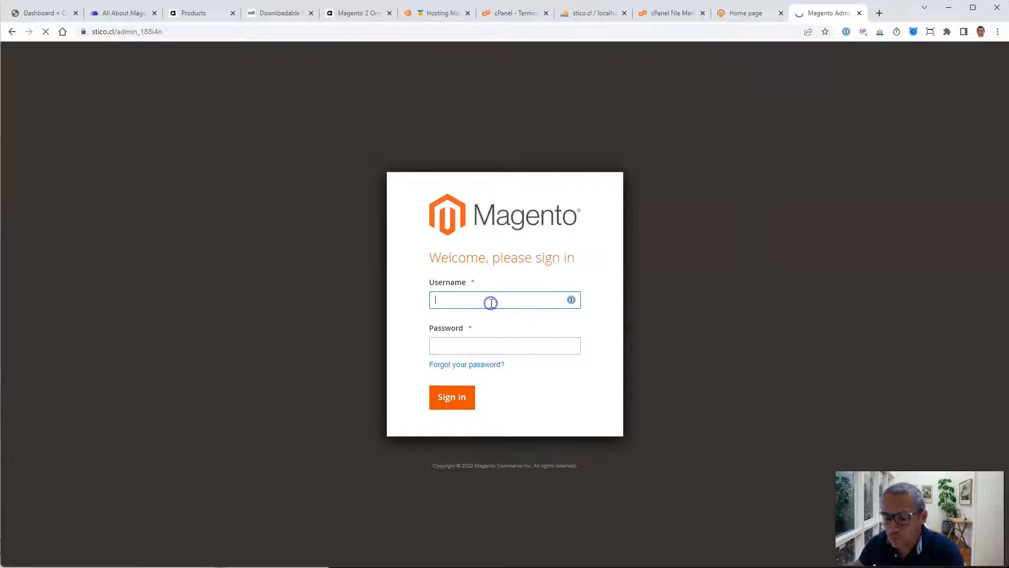
text(iv)
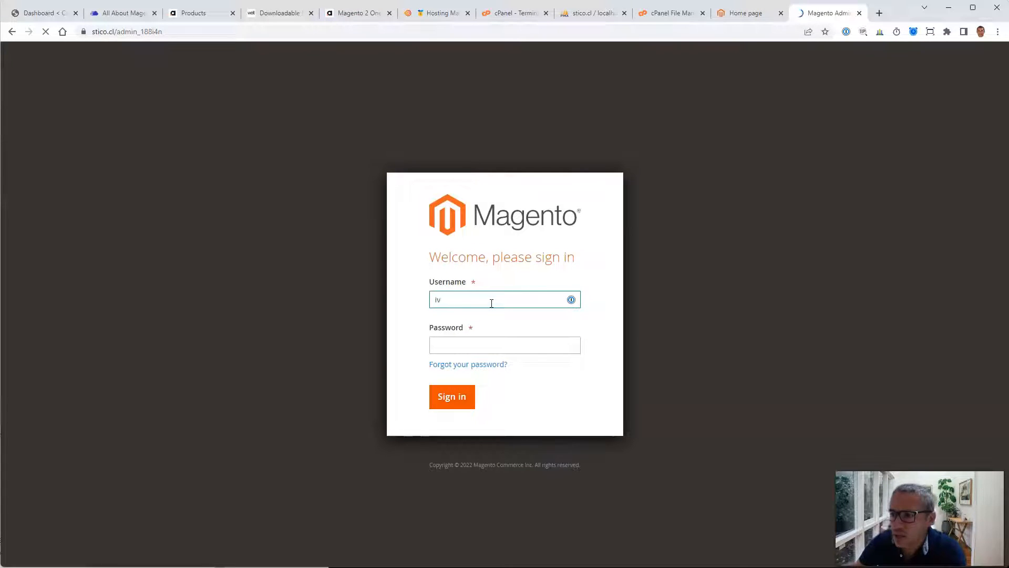
text(ay)
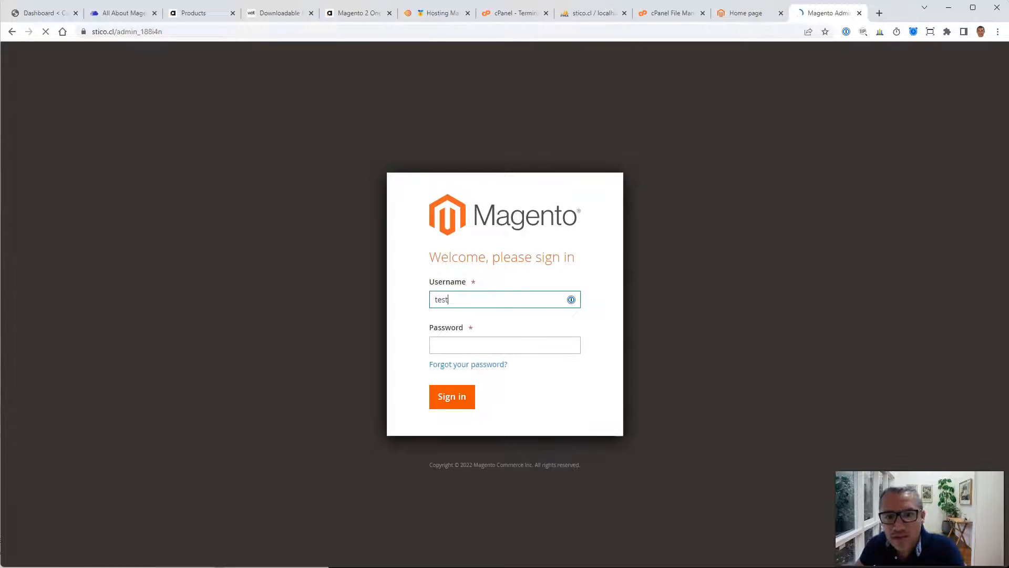
key(alt+Tab)
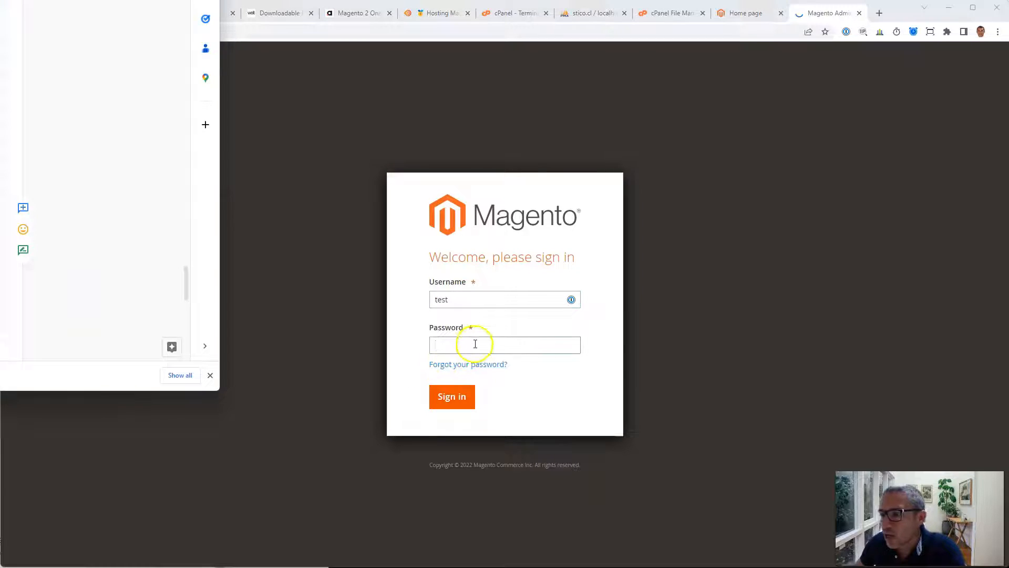
click(475, 344)
key(ctrl+v)
click(458, 397)
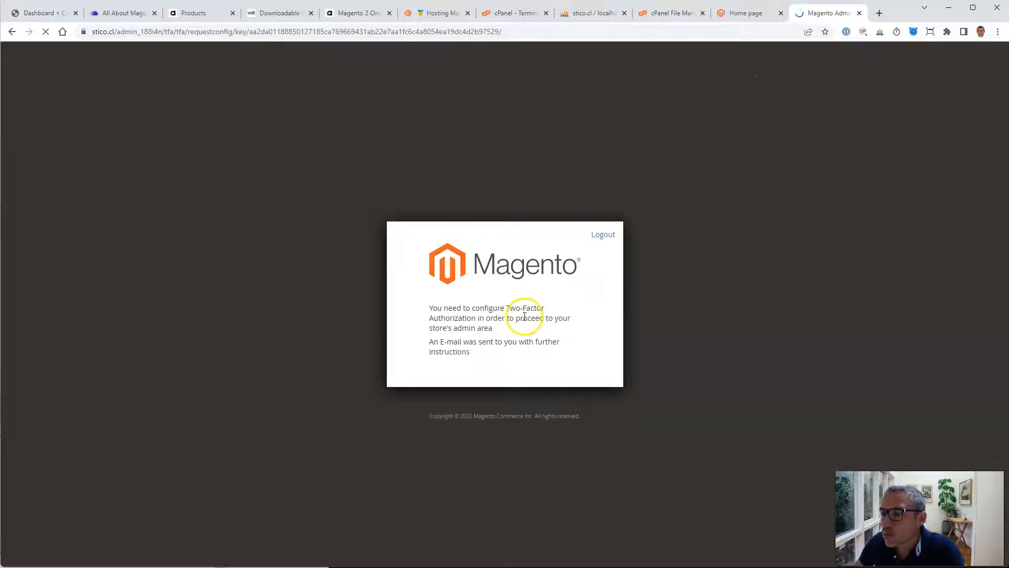
Step: In the cPanel Terminal, run php bin/magento module:disable Magento_TwoFactorAuth to disable Two-Factor Authentication
drag(485, 318, 506, 307)
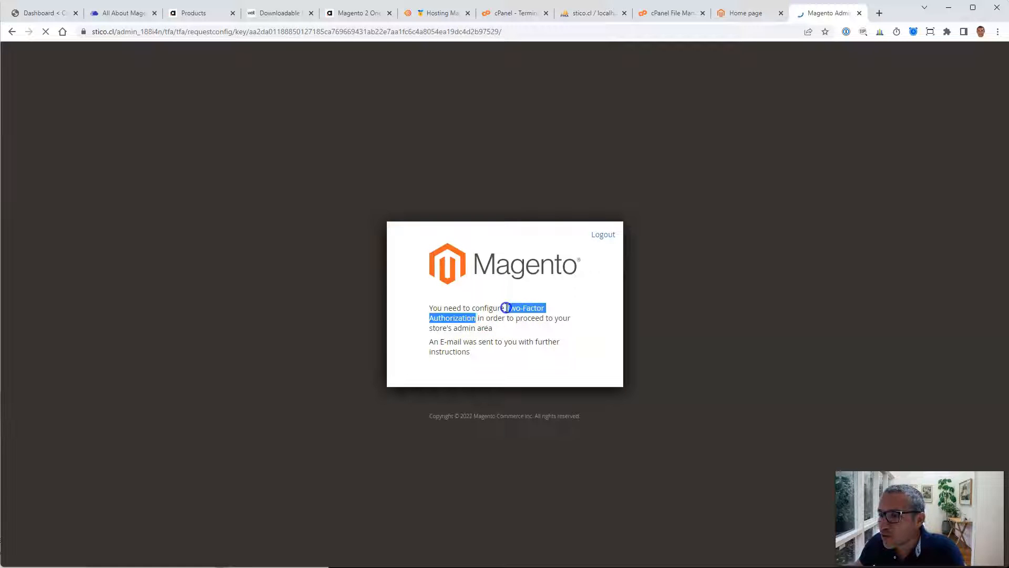
click(506, 308)
key(ctrl+7)
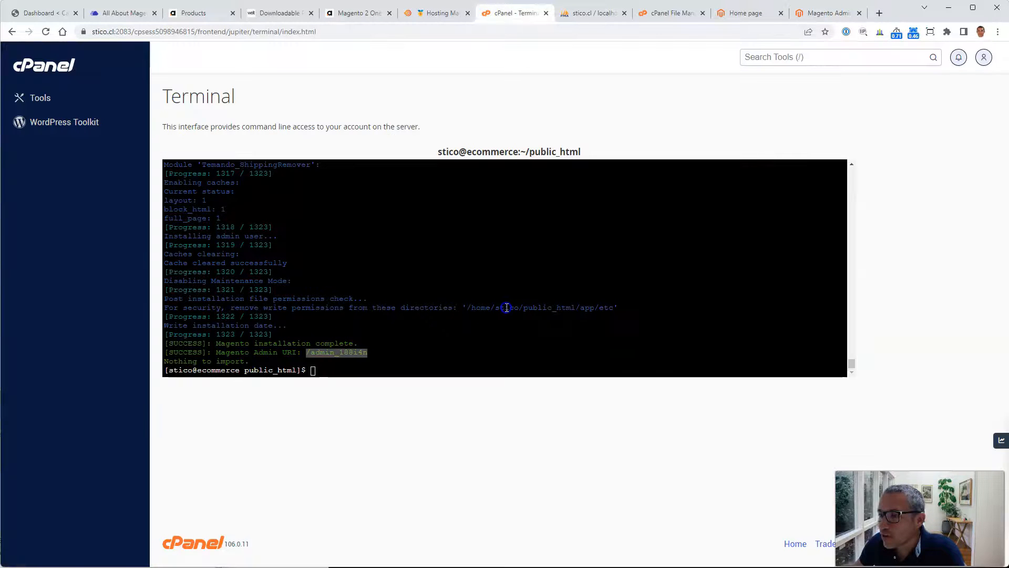
drag(452, 310, 451, 315)
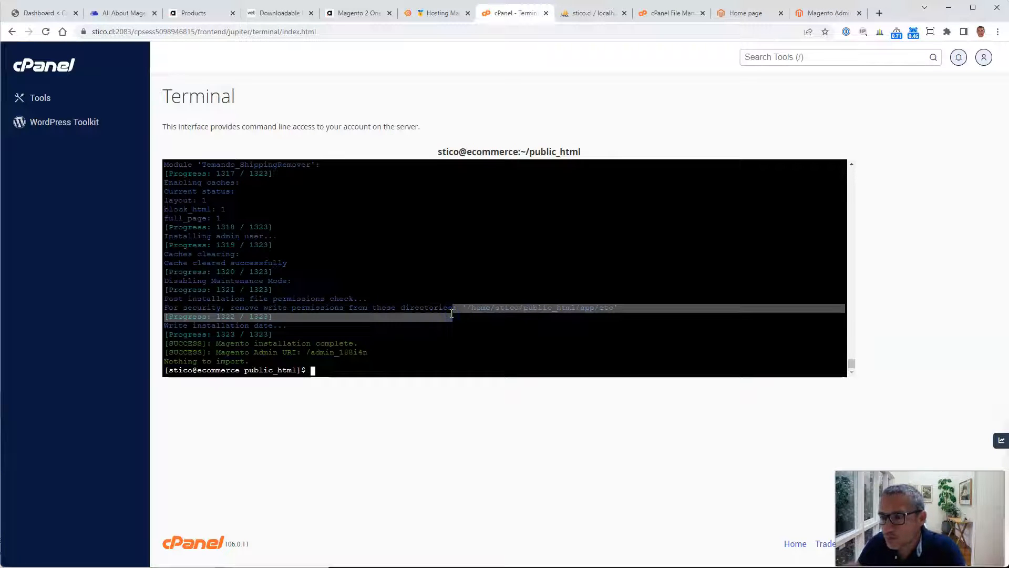
key(ctrl+v)
key(Up)
key(Up)
key(Up)
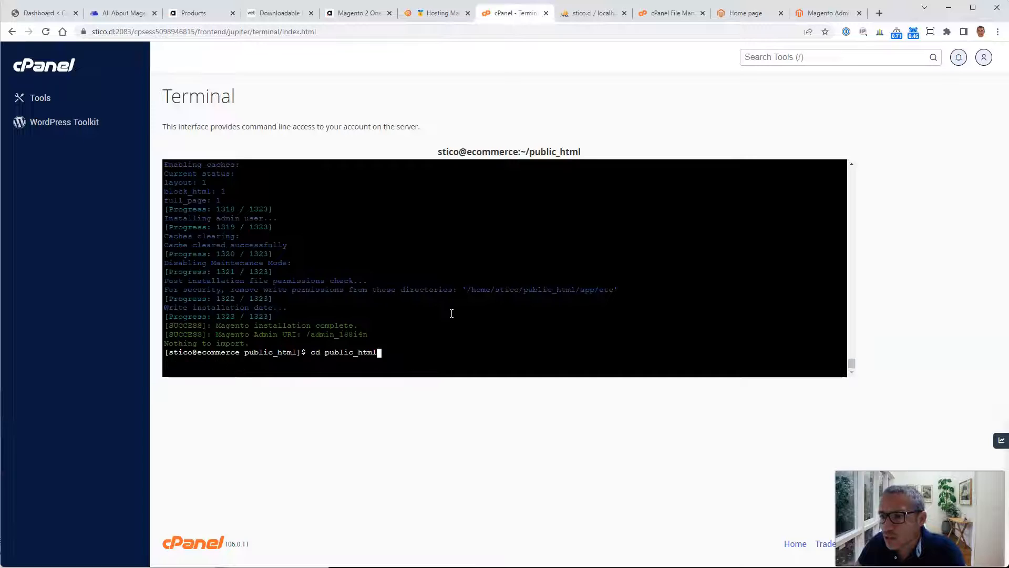
key(Up)
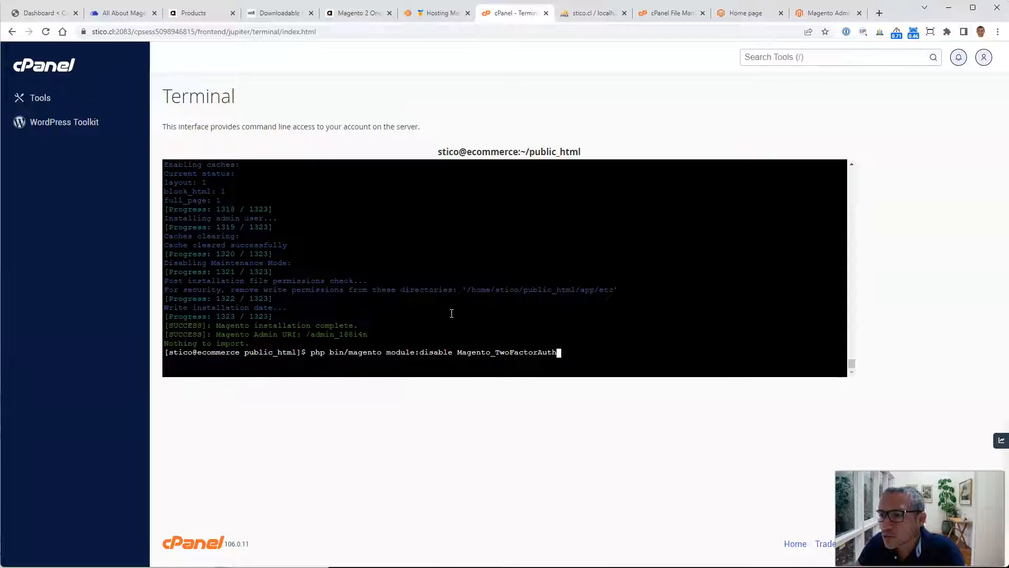
click(435, 318)
click(637, 391)
key(Return)
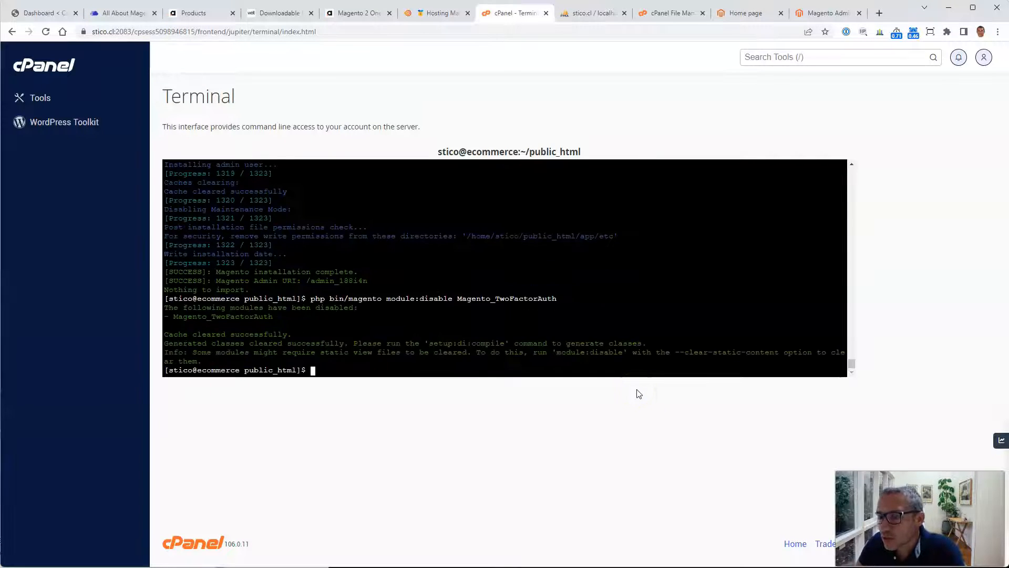
Step: Return to the Magento admin tab and reload it to reach the admin Dashboard
click(826, 12)
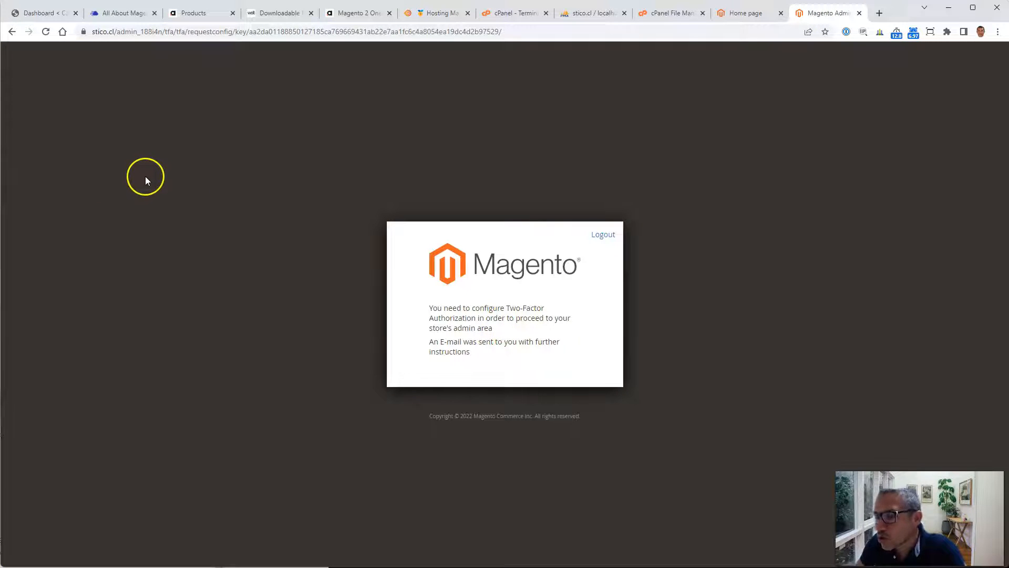
click(46, 32)
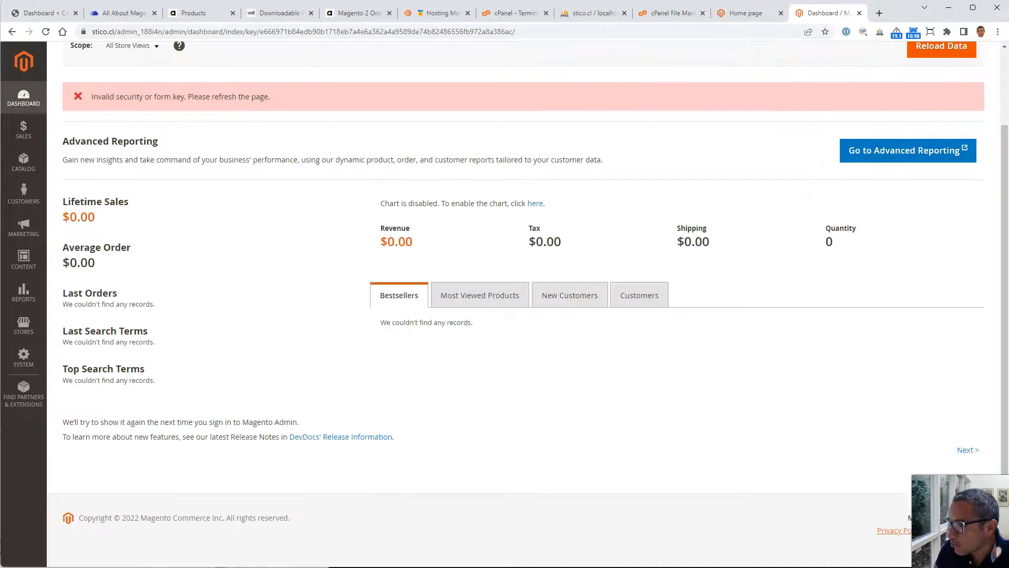
triple_click(626, 477)
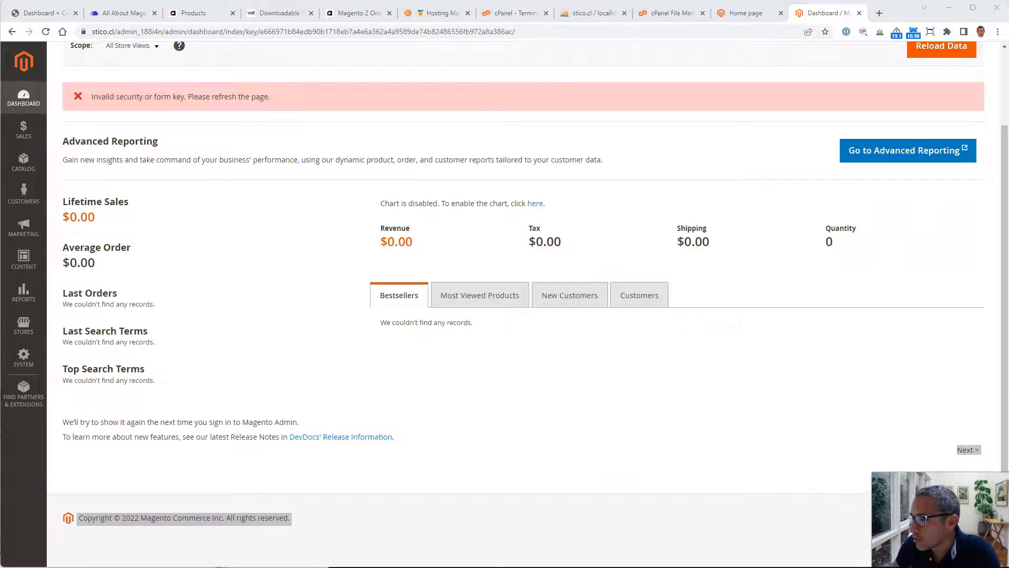
drag(941, 518, 207, 477)
click(862, 475)
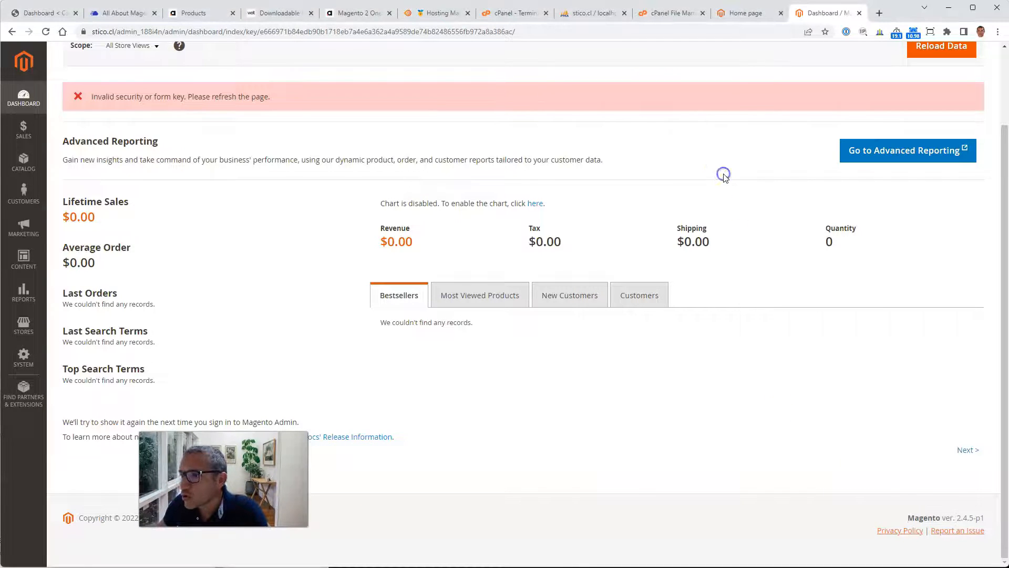
scroll(723, 173, up, 2)
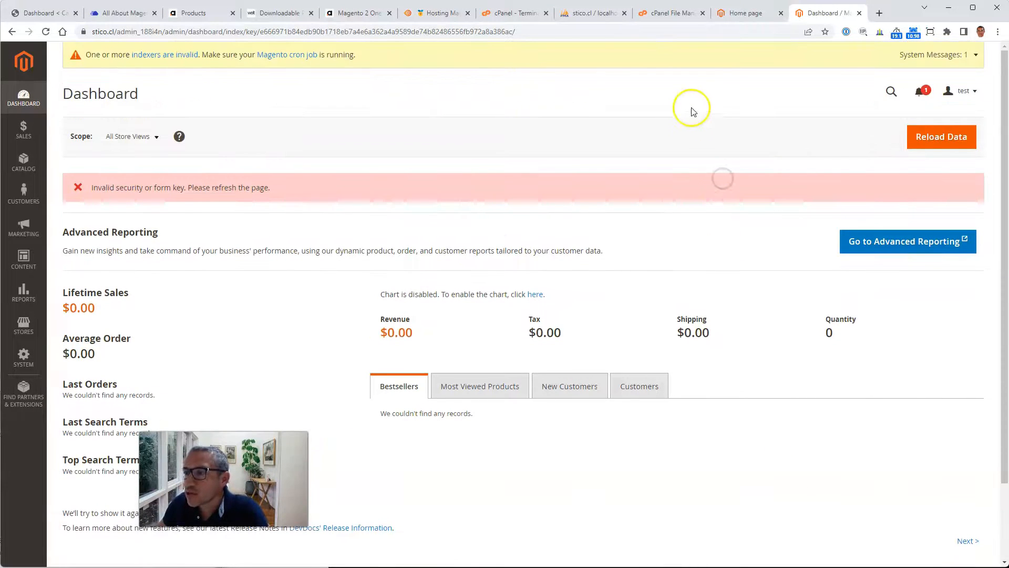
Step: Switch to the storefront home page tab and open the customer Sign In page
click(444, 20)
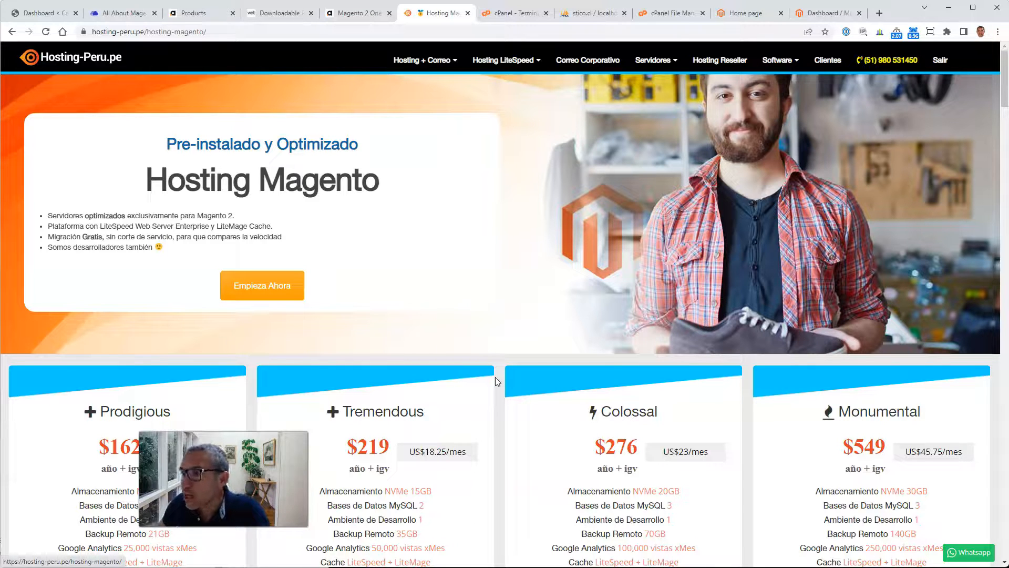
click(816, 15)
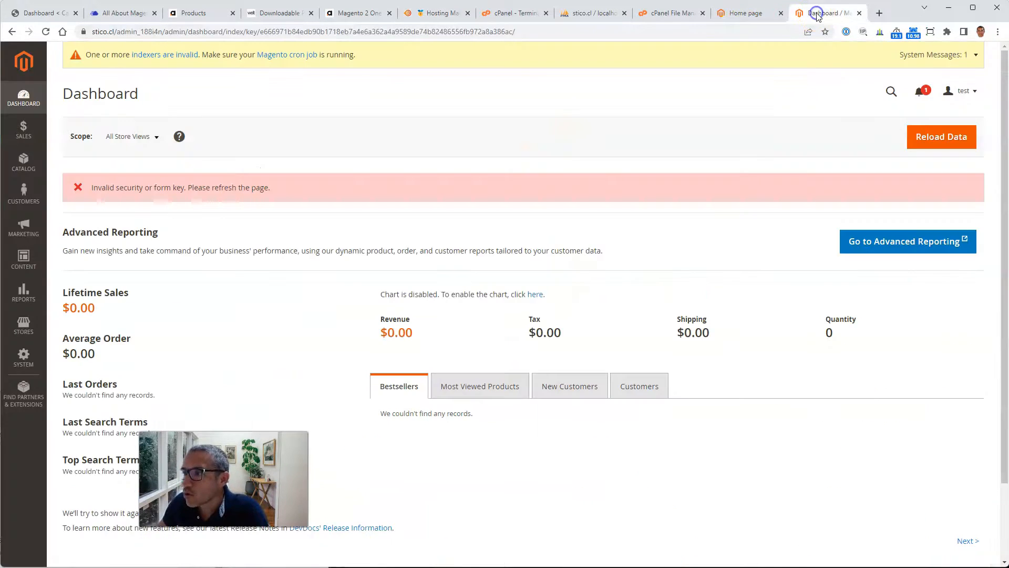
click(749, 16)
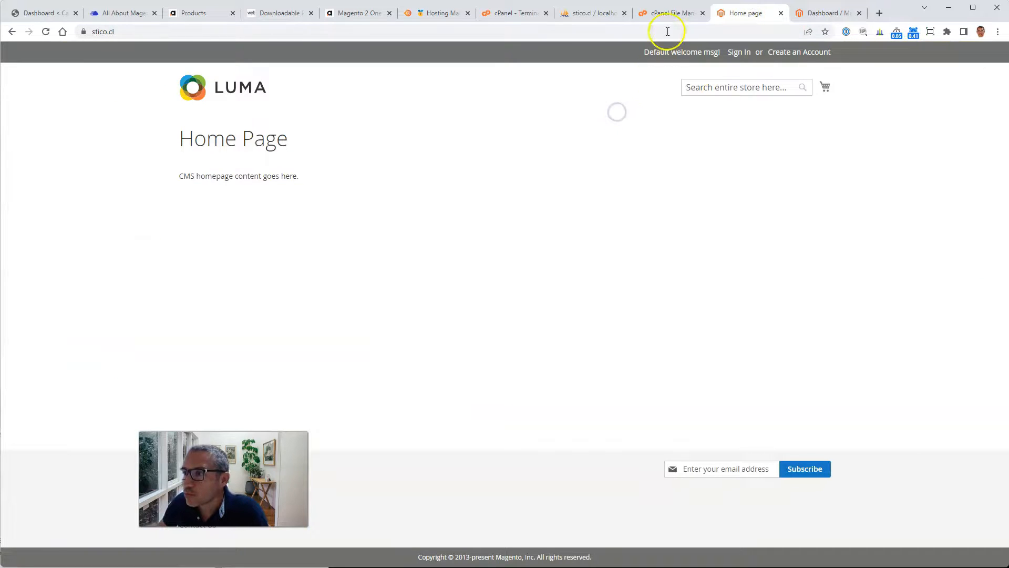
click(669, 14)
click(749, 13)
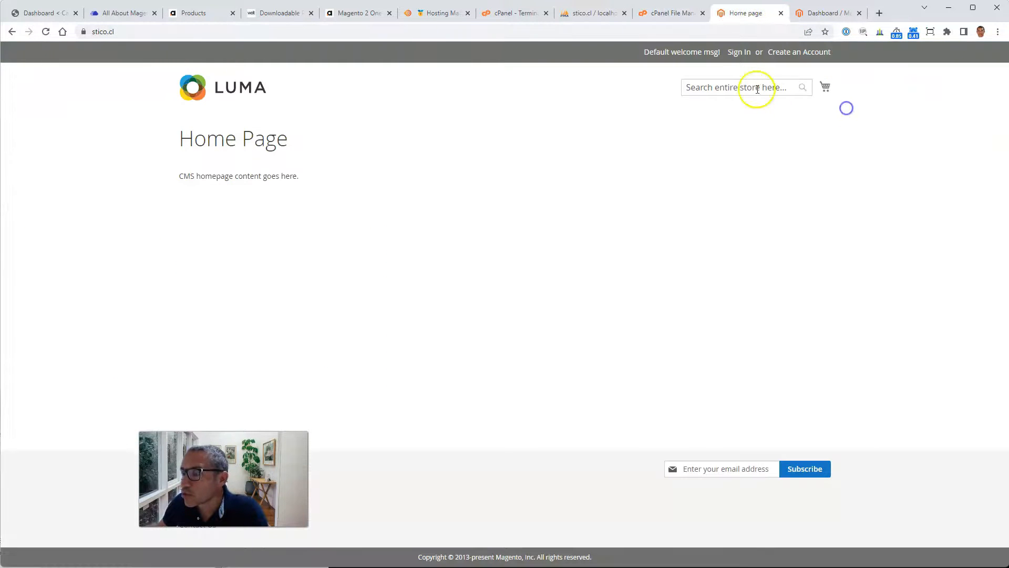
click(739, 52)
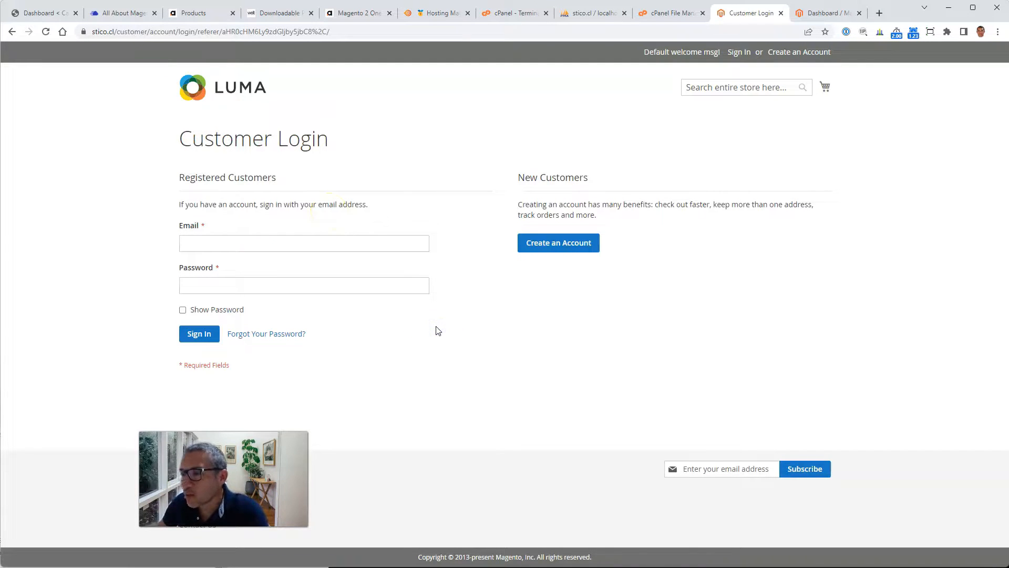
drag(232, 465, 183, 430)
click(555, 392)
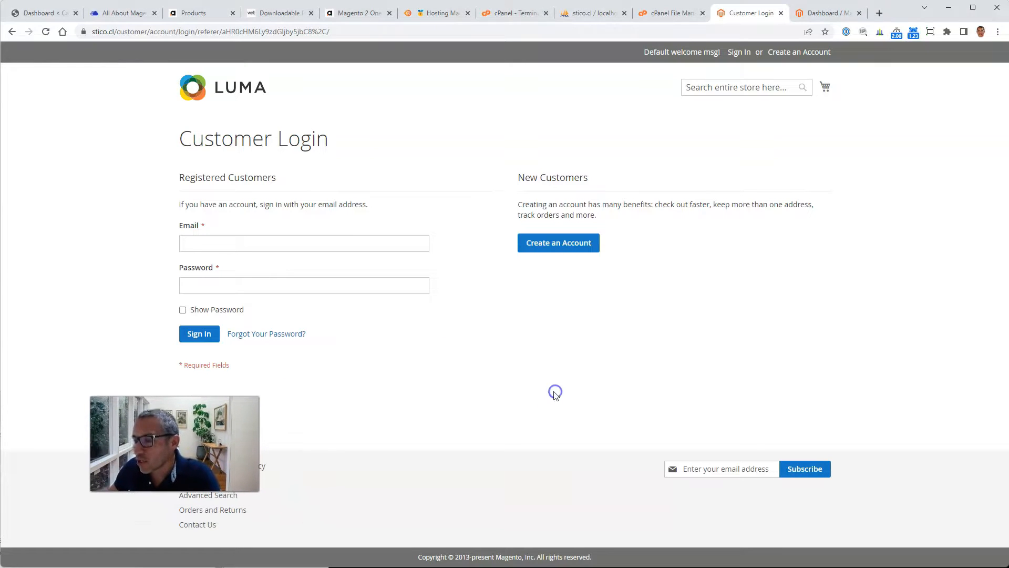